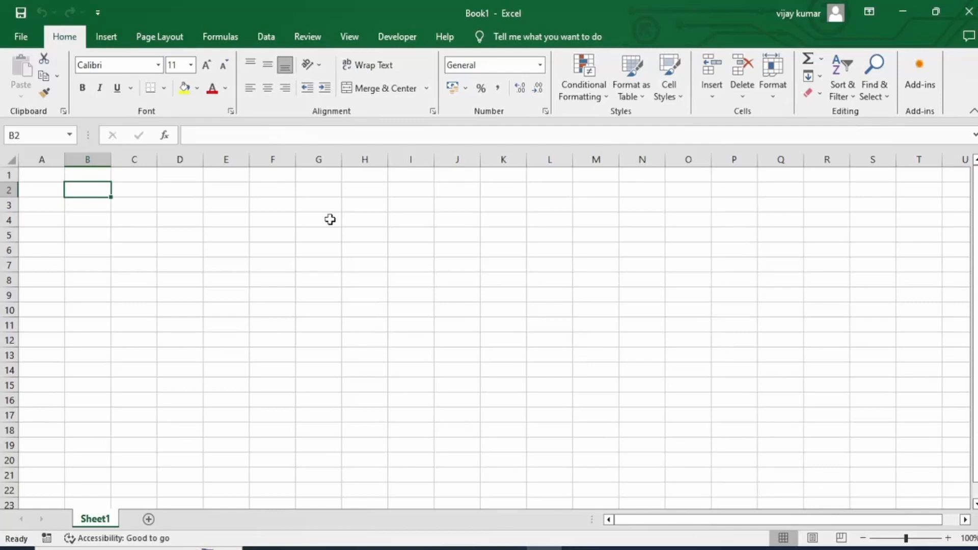
click(134, 205)
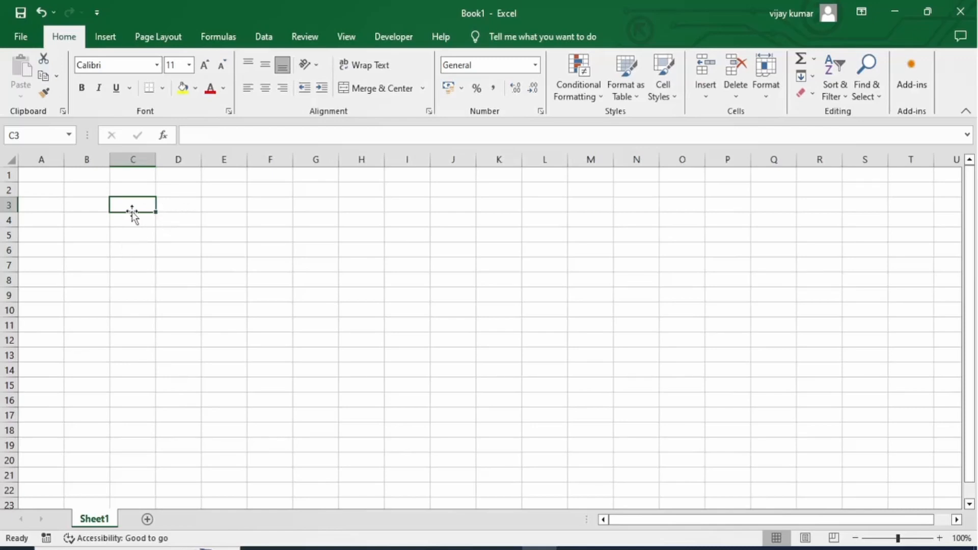
click(175, 206)
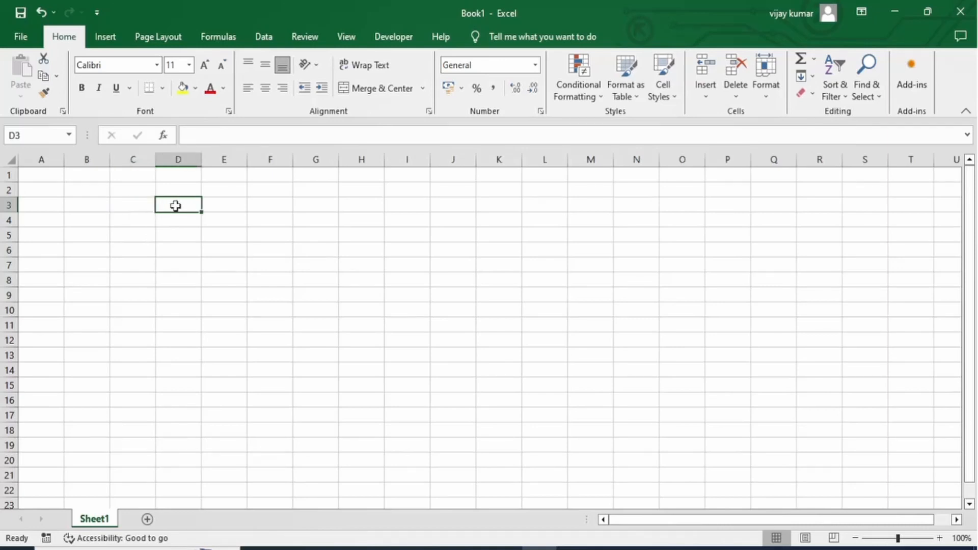
double_click(175, 206)
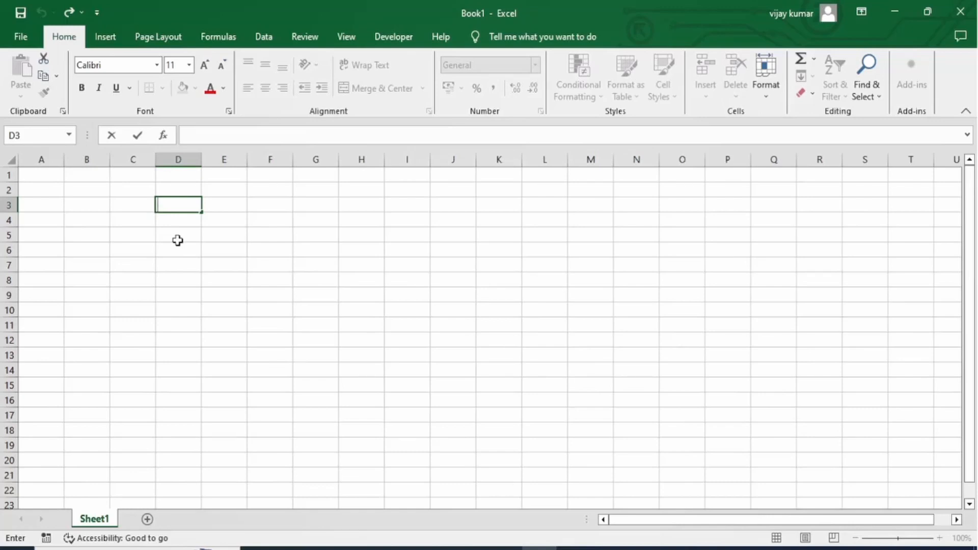
text(=)
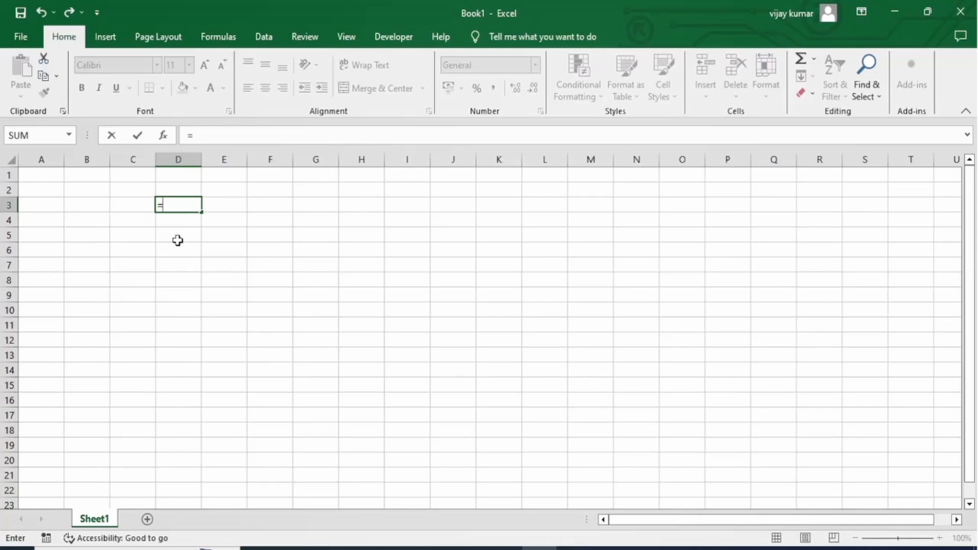
key(Escape)
text(+)
key(Escape)
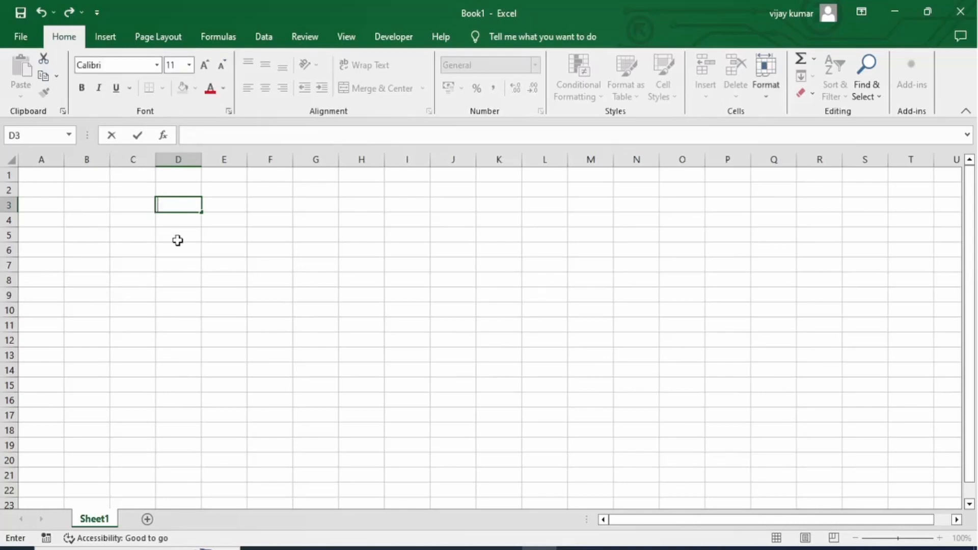
- Enter the formula +1+1 in cell D3 and reselect the cell to view its formula
text(+1)
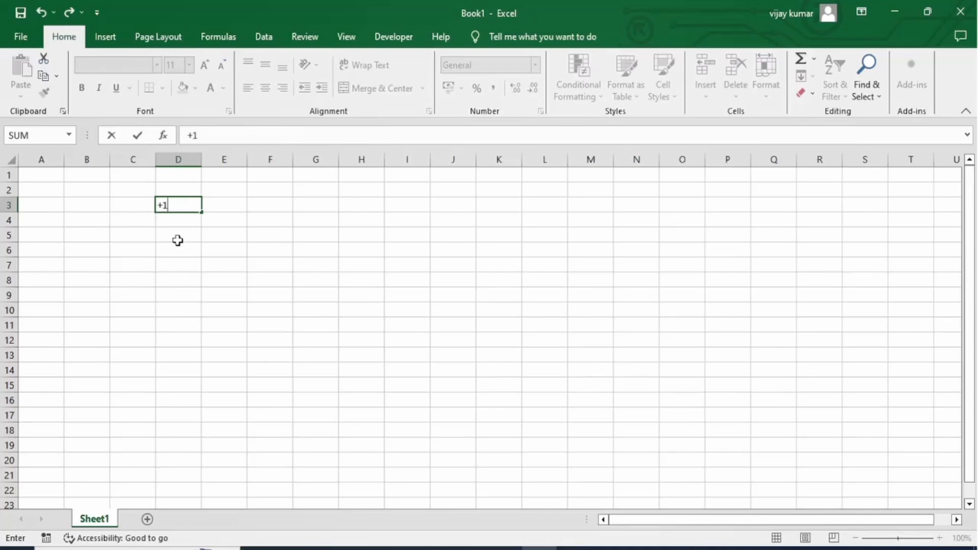
text(+1)
key(Return)
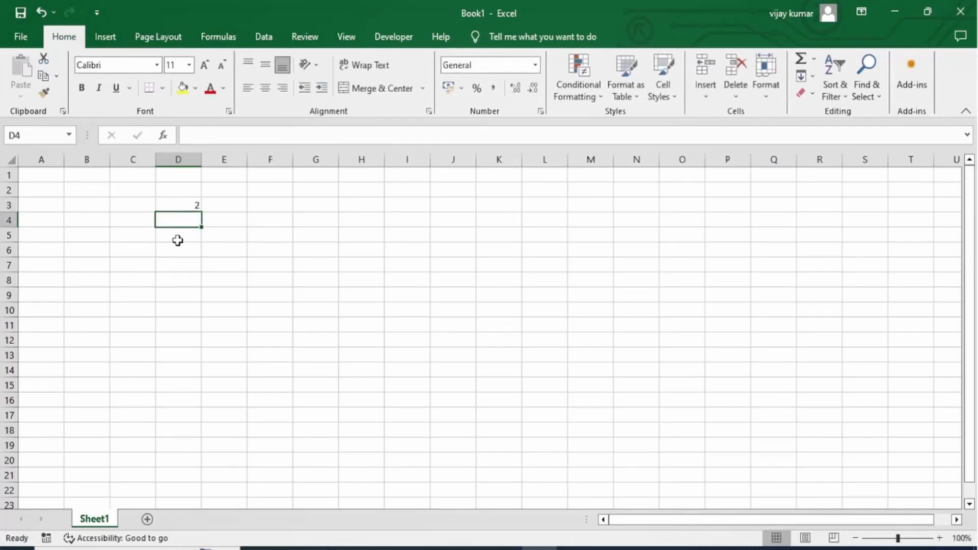
key(Up)
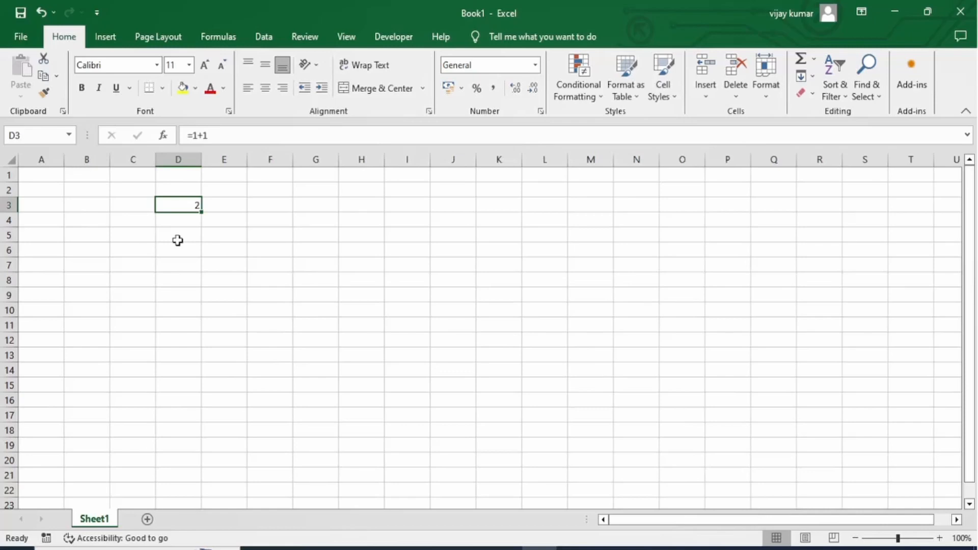
- Enter the subtraction formula =3-2 in cell D4
key(Down)
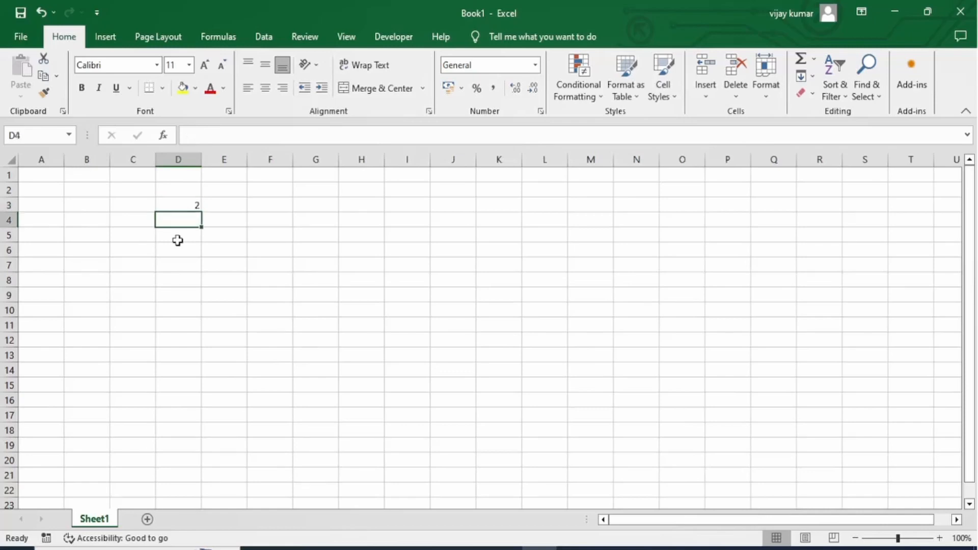
text(=)
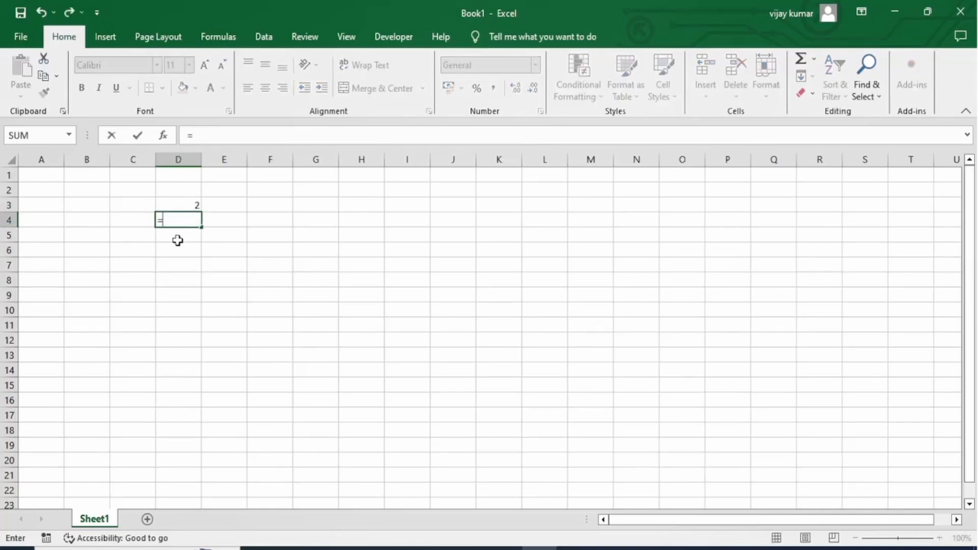
text(3-2)
key(Return)
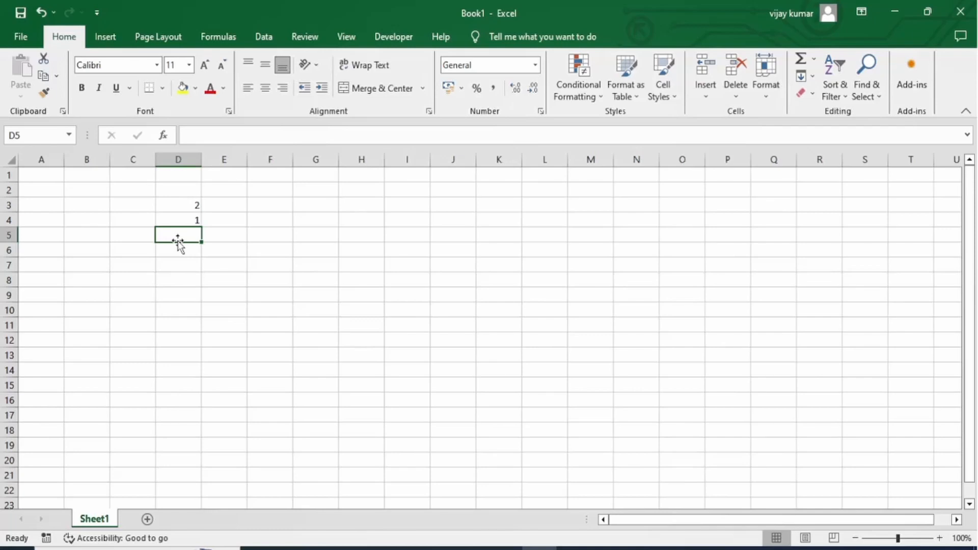
- Enter 3*4 in cell D5 without a leading equals sign
text(3)
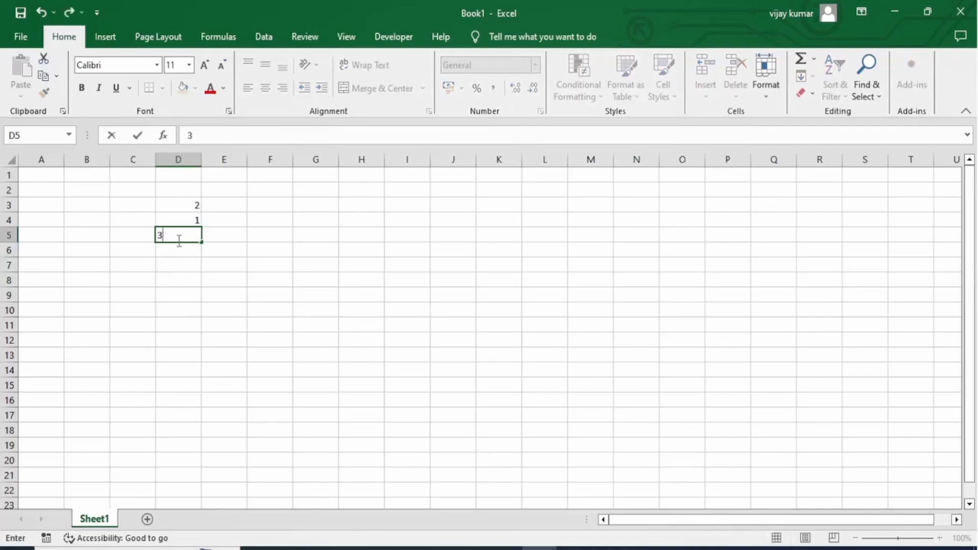
text(*4)
key(Return)
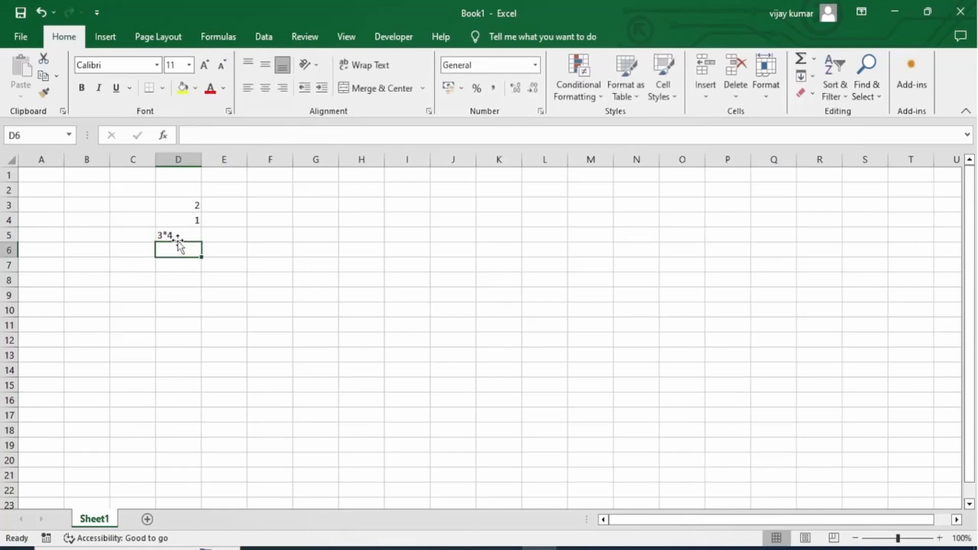
- Add a leading equals sign to the entry in cell D5 to make it the formula =3*4
key(Up)
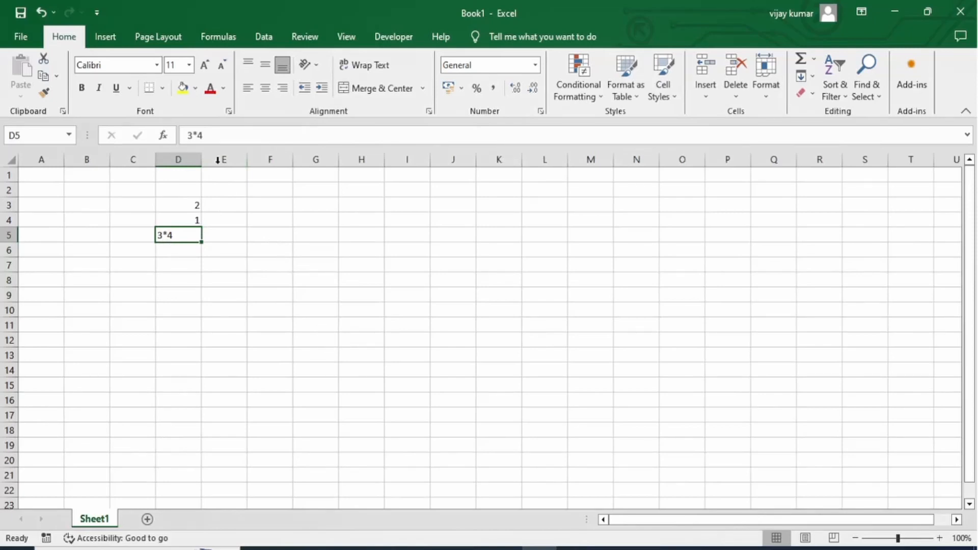
click(189, 135)
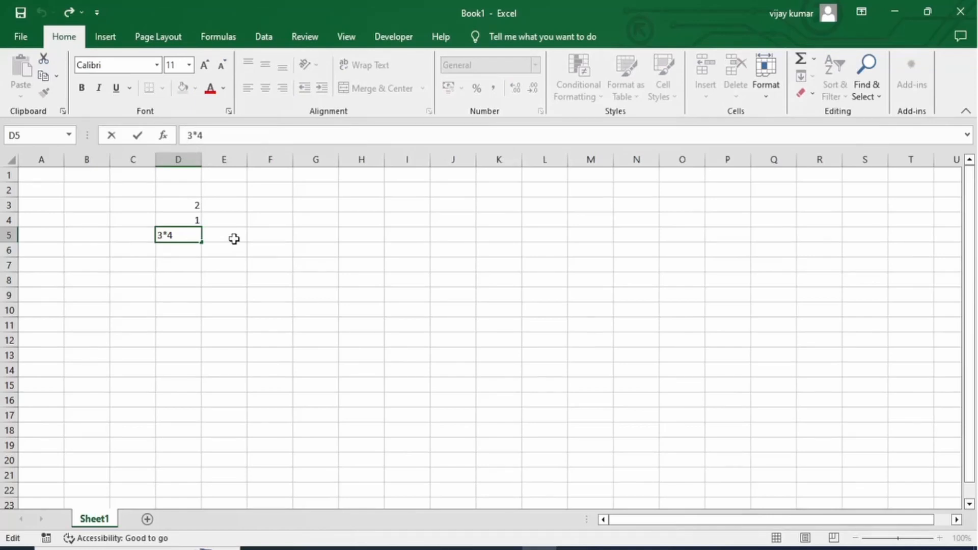
text(=)
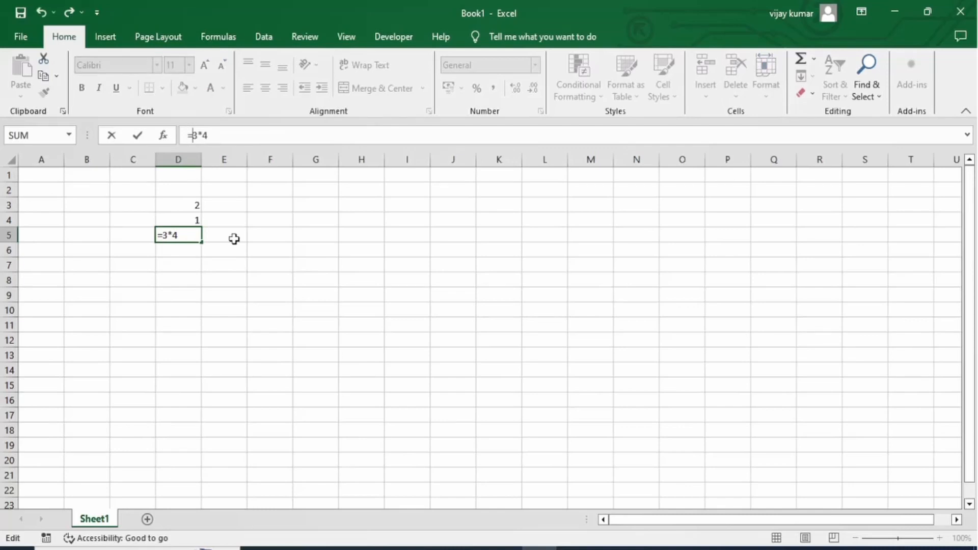
key(Return)
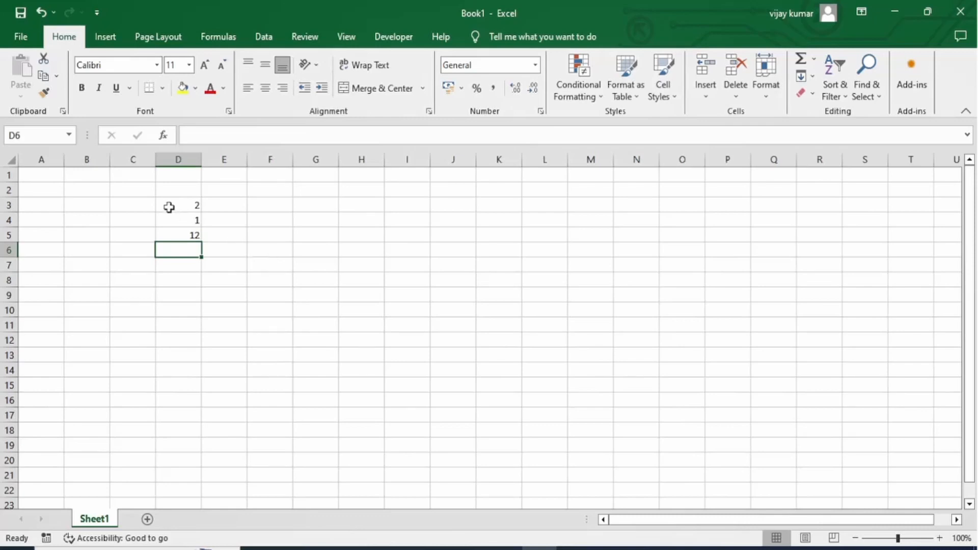
- Clear the contents of cells D3 to D6 and deselect the range
drag(170, 207, 176, 250)
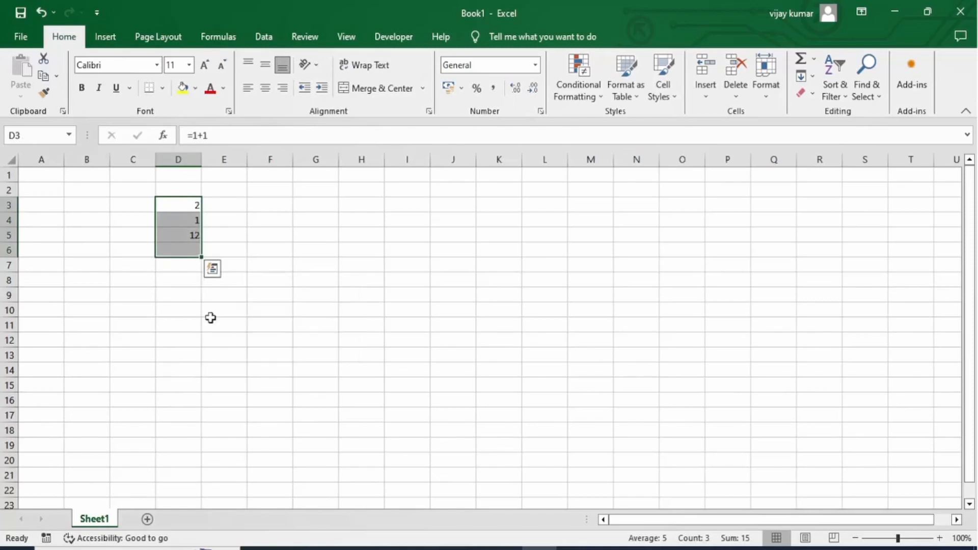
key(Delete)
click(317, 264)
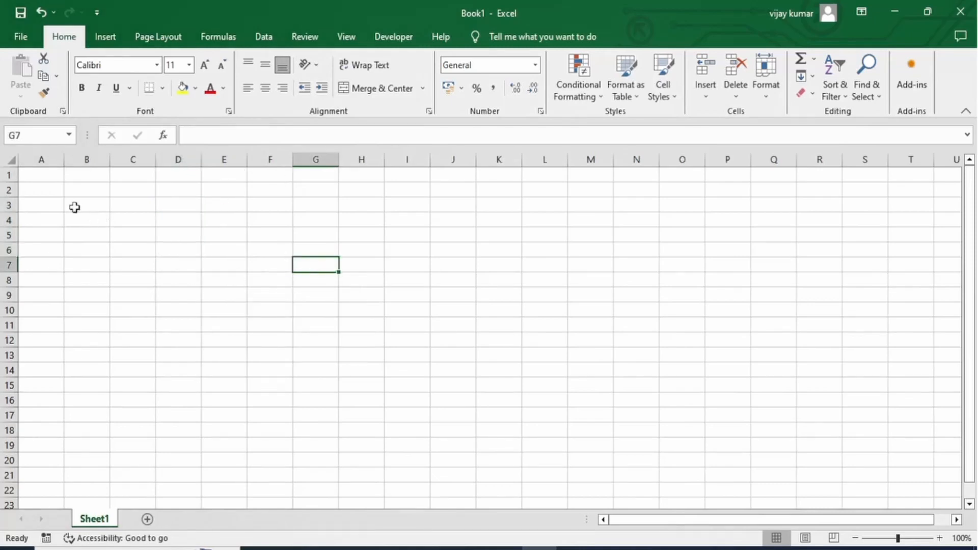
drag(41, 178, 886, 491)
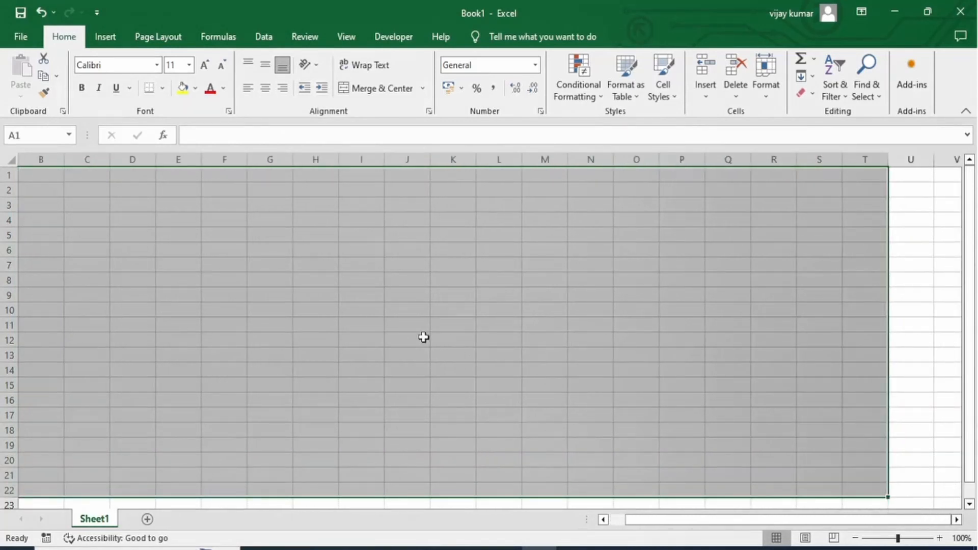
click(280, 291)
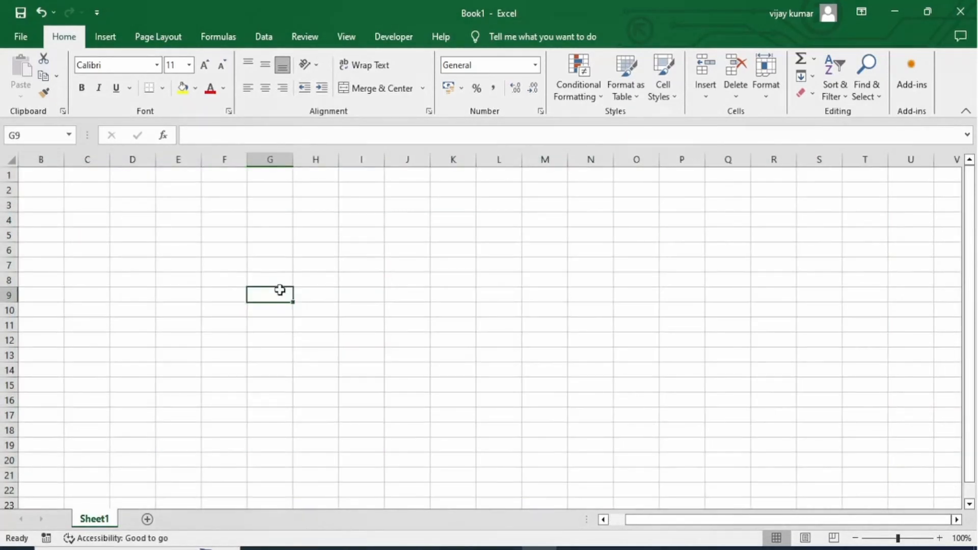
key(Home)
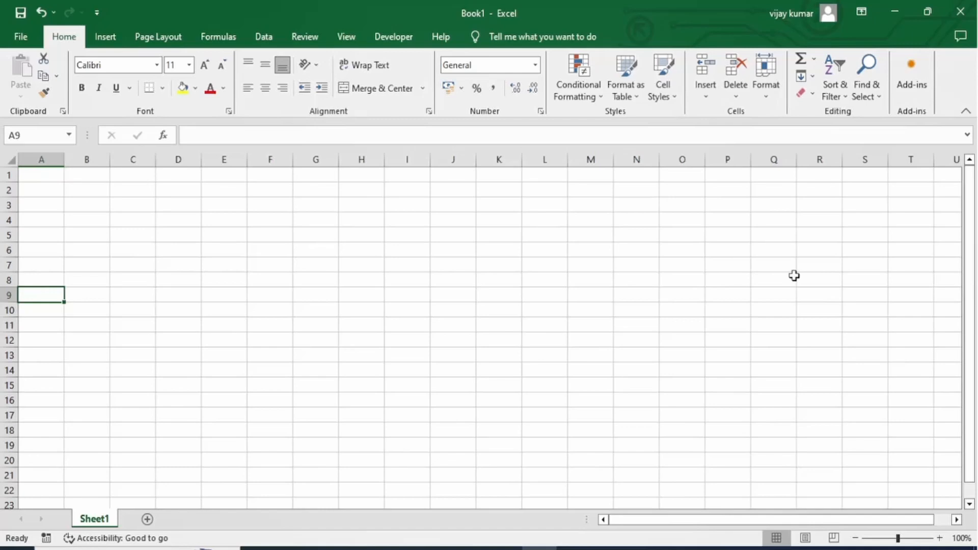
- Look through the list of popular add-ins available for the workbook, then close it
click(910, 71)
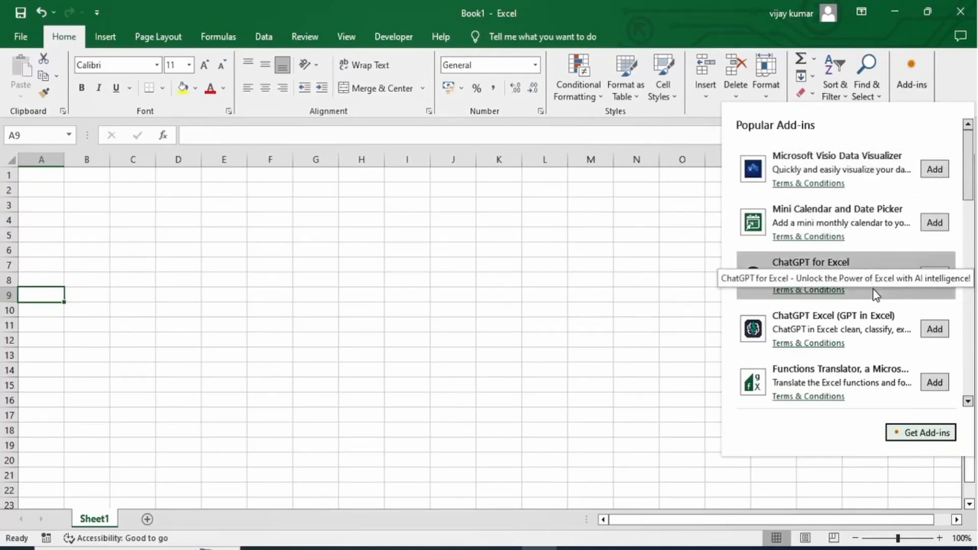
scroll(873, 295, down, 2)
scroll(873, 294, down, 7)
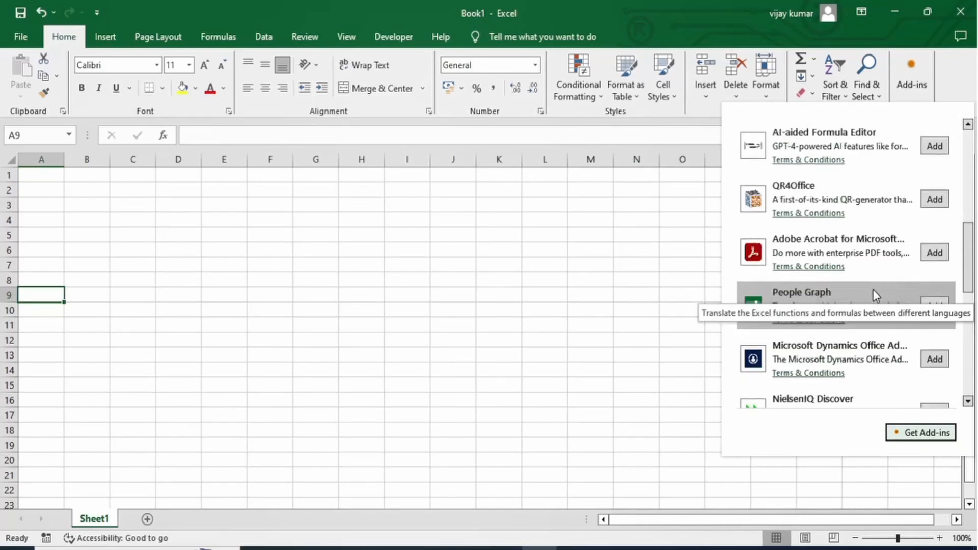
scroll(873, 291, down, 4)
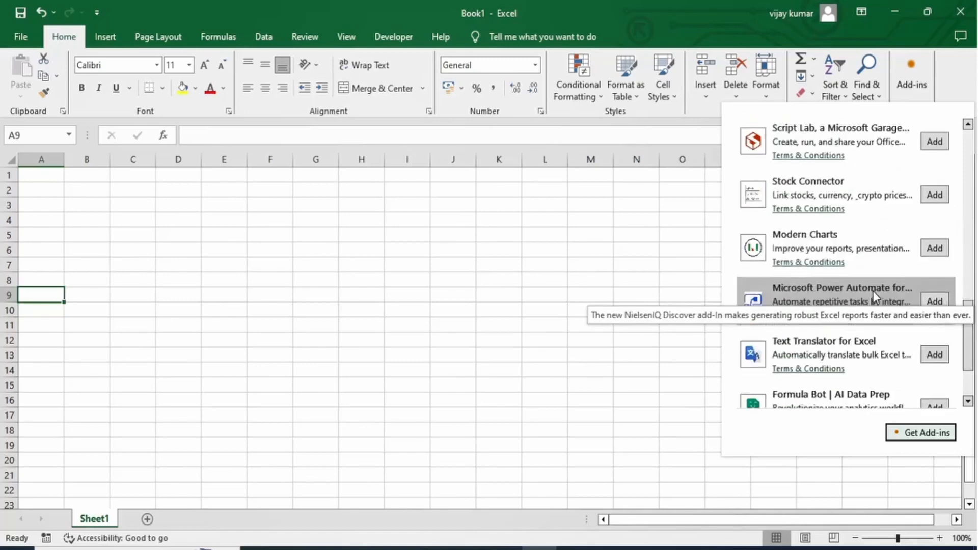
scroll(872, 291, up, 6)
scroll(872, 292, up, 9)
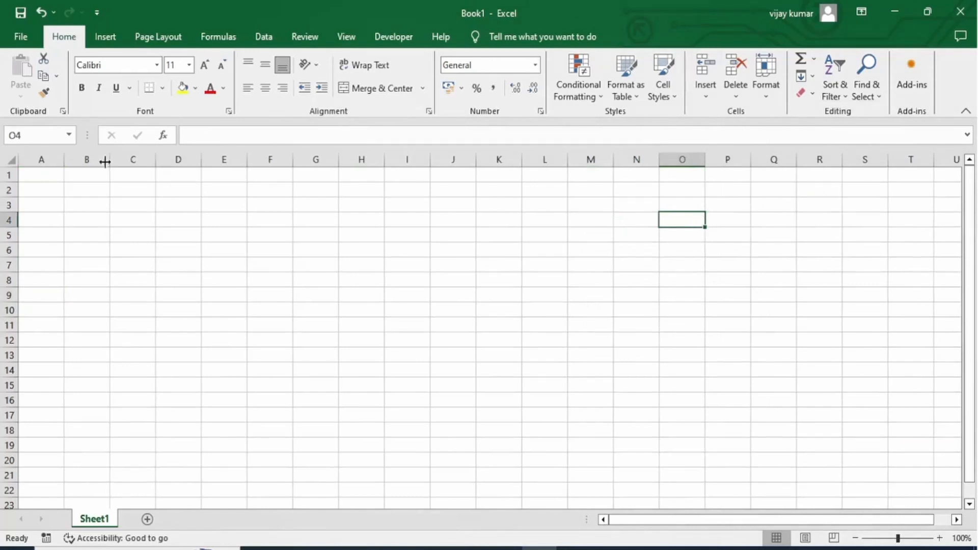
- Examine what can be inserted into the worksheet, including the picture sources and the built-in equations
click(107, 37)
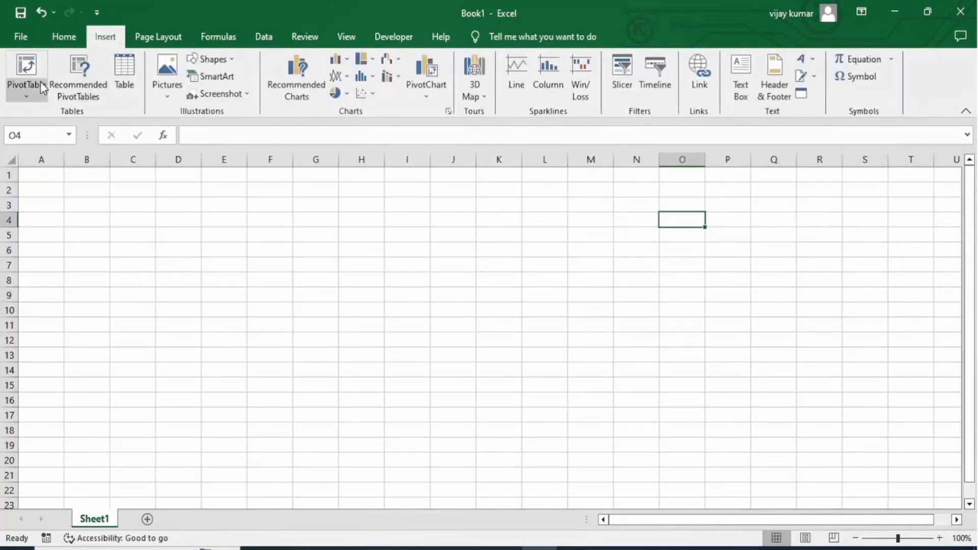
click(168, 96)
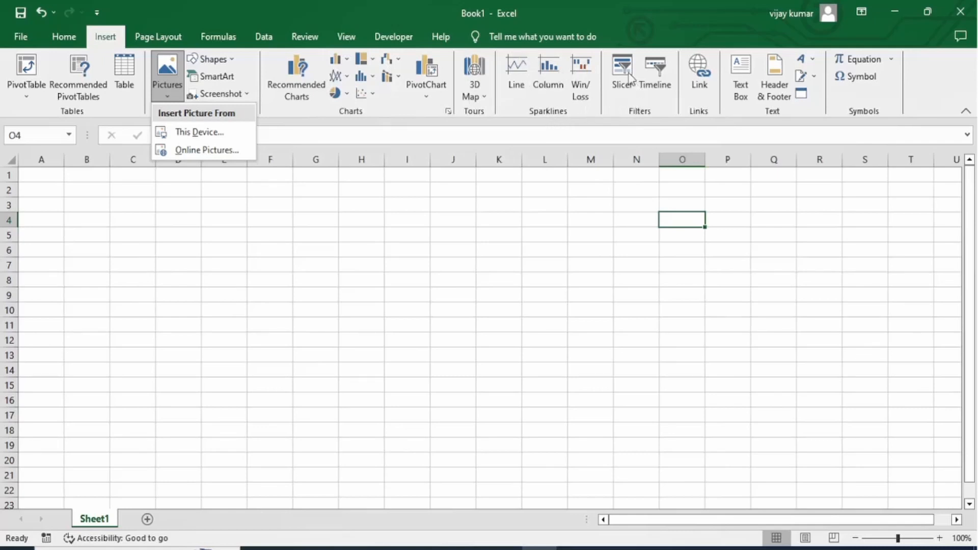
click(608, 230)
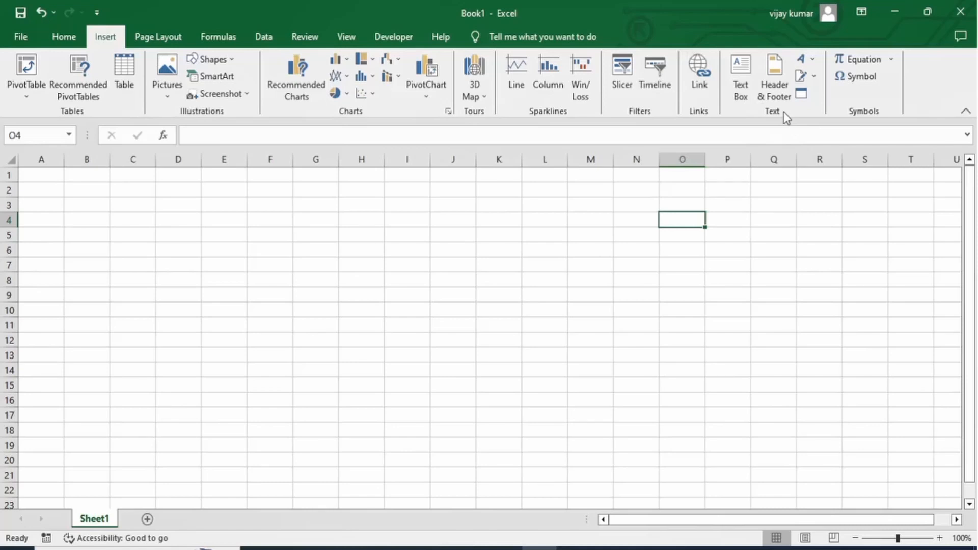
click(888, 62)
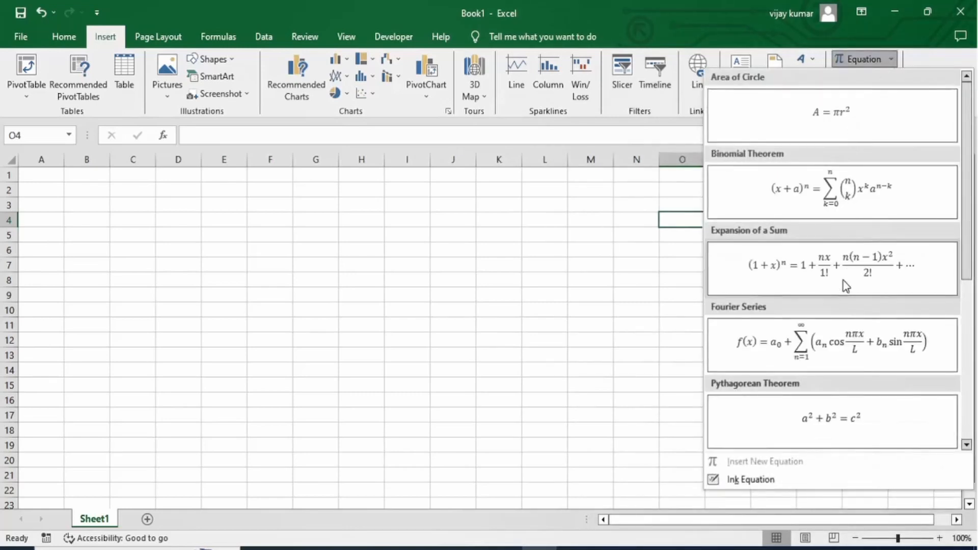
scroll(836, 360, down, 3)
scroll(835, 360, down, 2)
scroll(835, 361, up, 4)
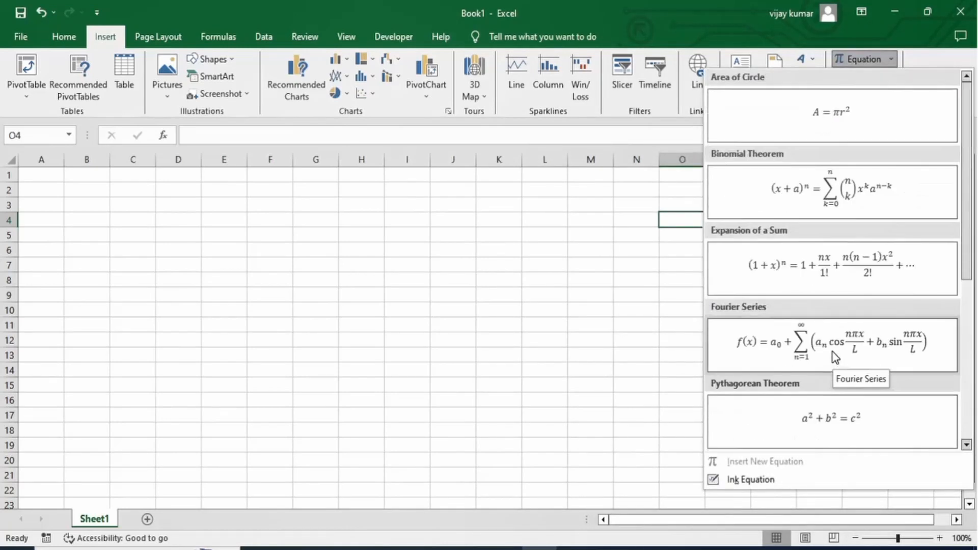
click(620, 220)
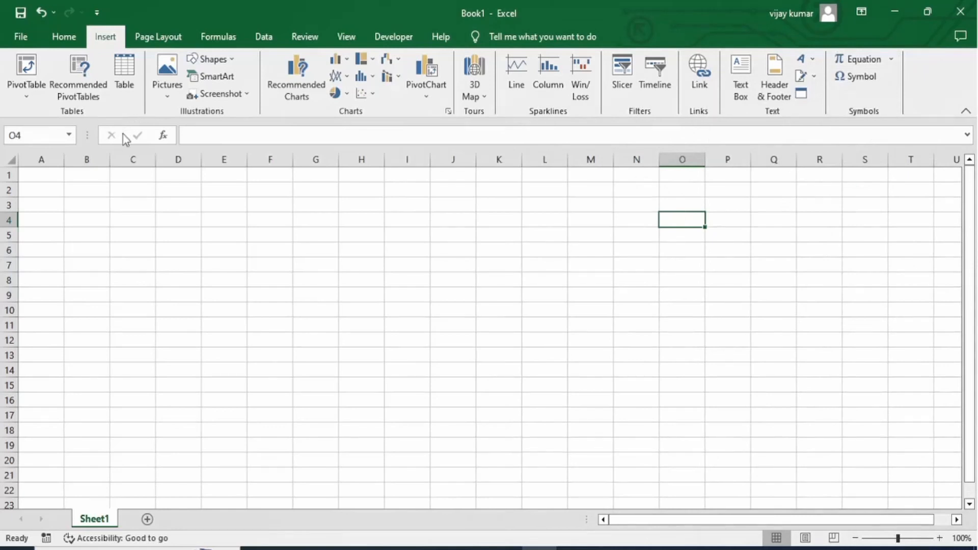
- Examine the page layout commands, then the Math & Trig and More Functions categories of the function library
click(156, 35)
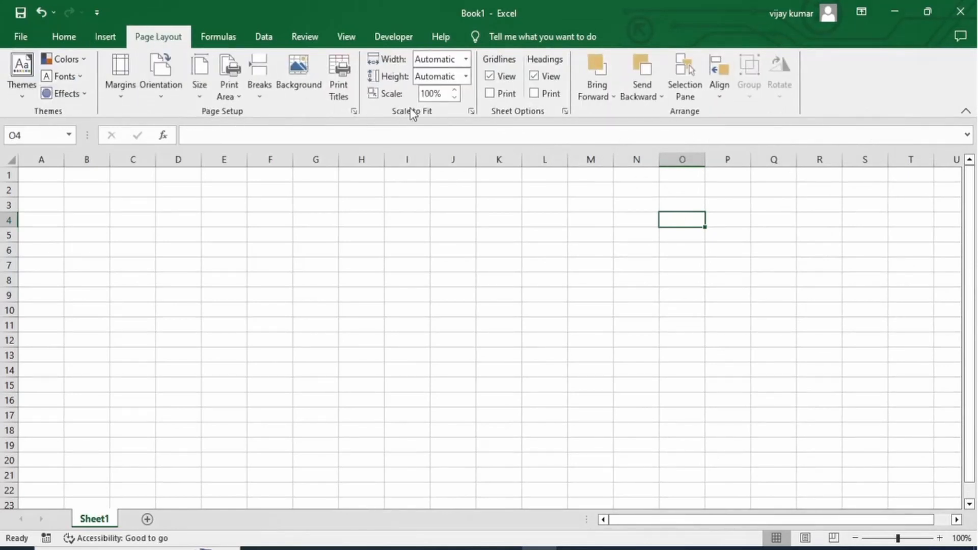
click(229, 38)
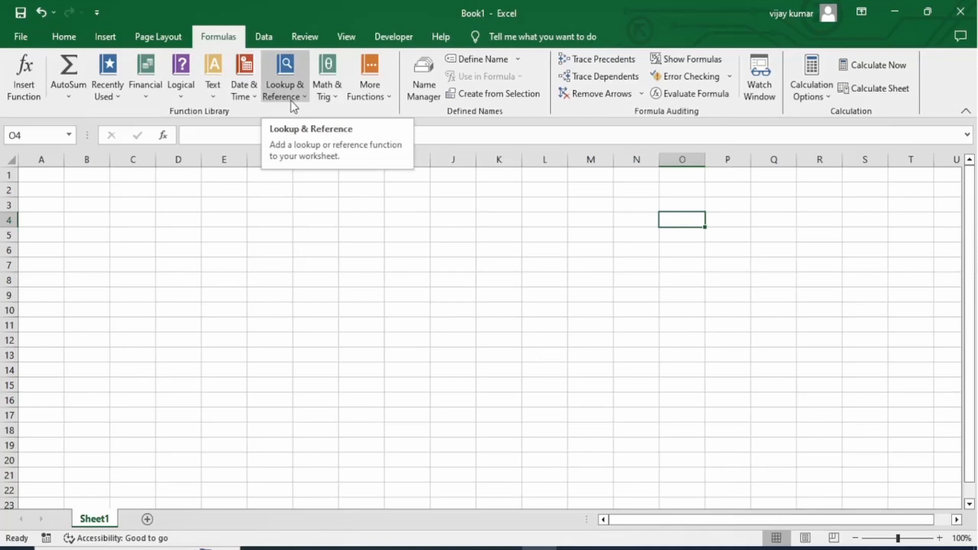
click(336, 102)
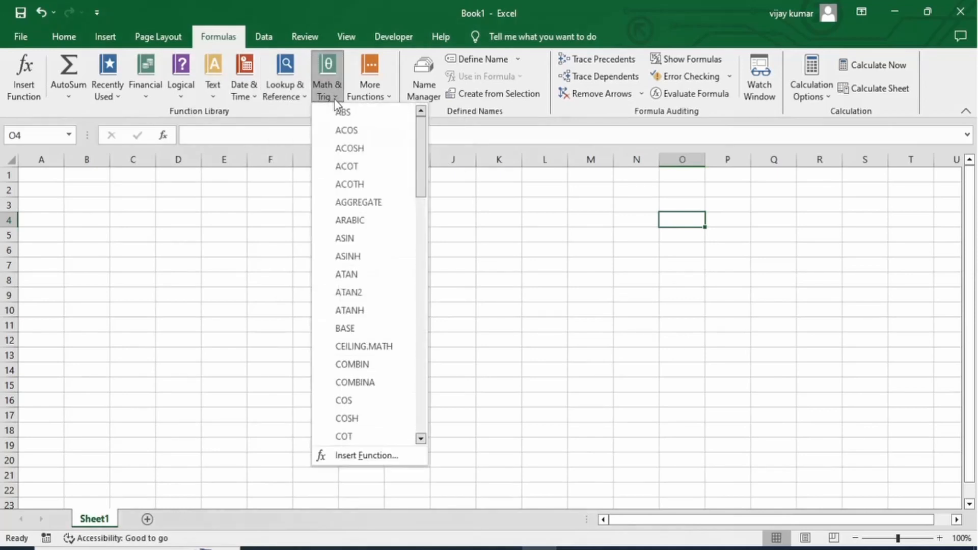
click(382, 97)
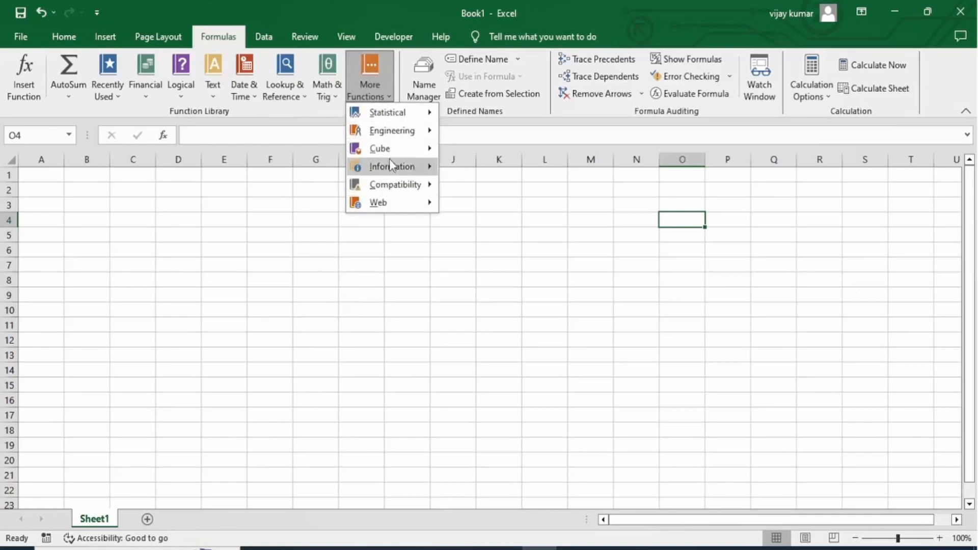
mouse_move(393, 118)
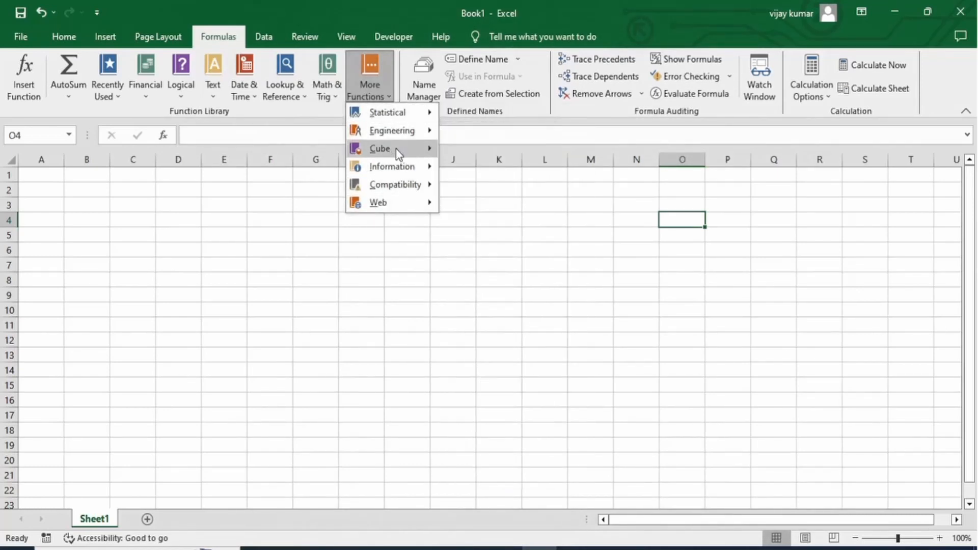
mouse_move(402, 211)
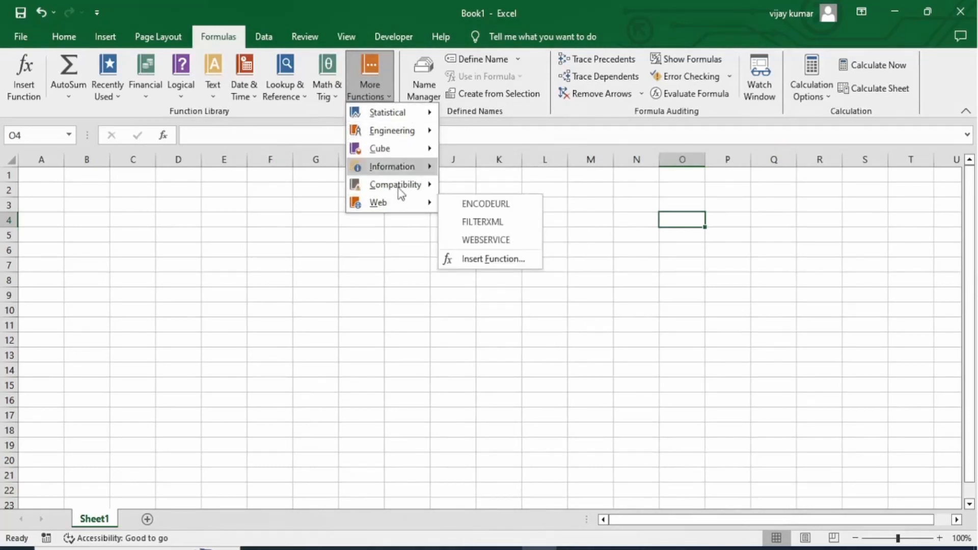
click(286, 222)
- Look through the Logical, Text, Date & Time and Lookup & Reference function lists, then close them
click(181, 87)
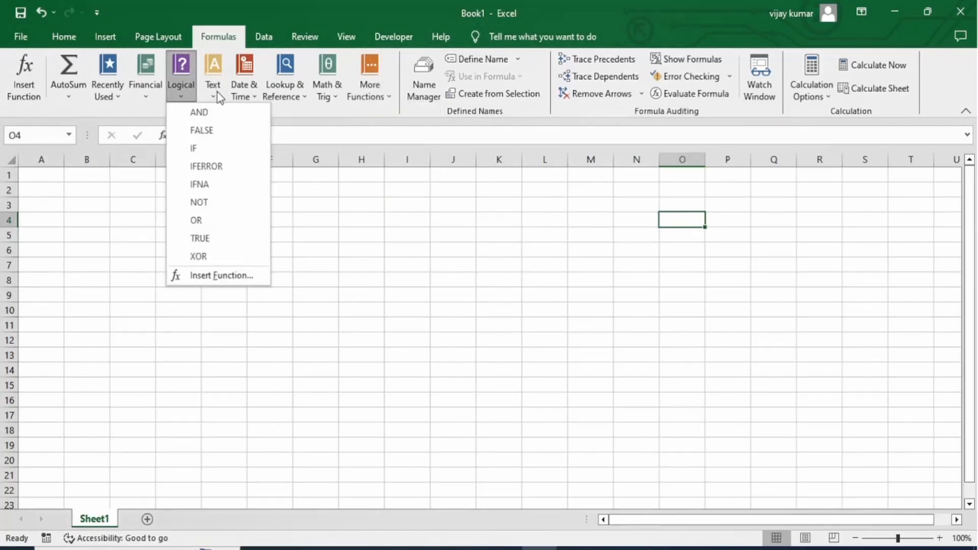
click(214, 92)
scroll(254, 343, down, 3)
scroll(252, 306, up, 3)
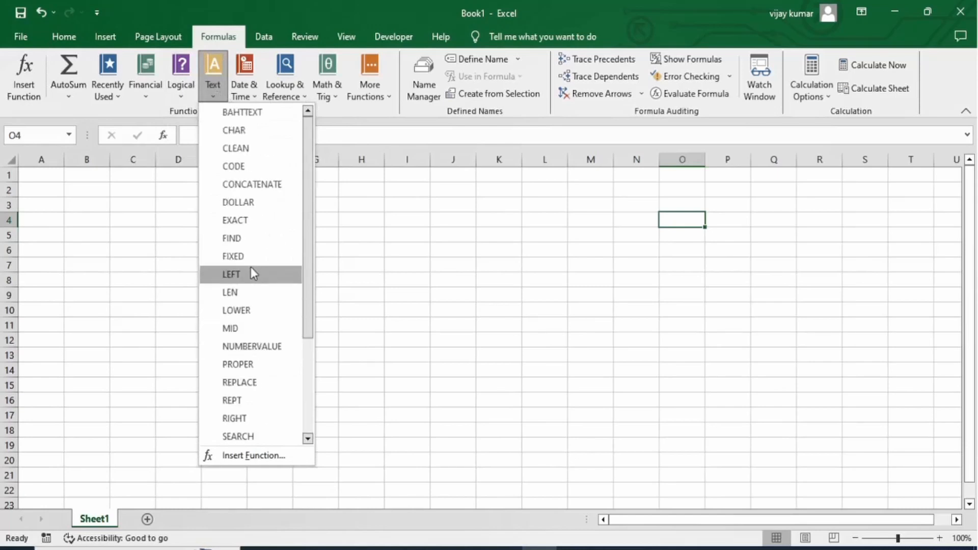
click(247, 91)
click(247, 91)
scroll(283, 204, down, 2)
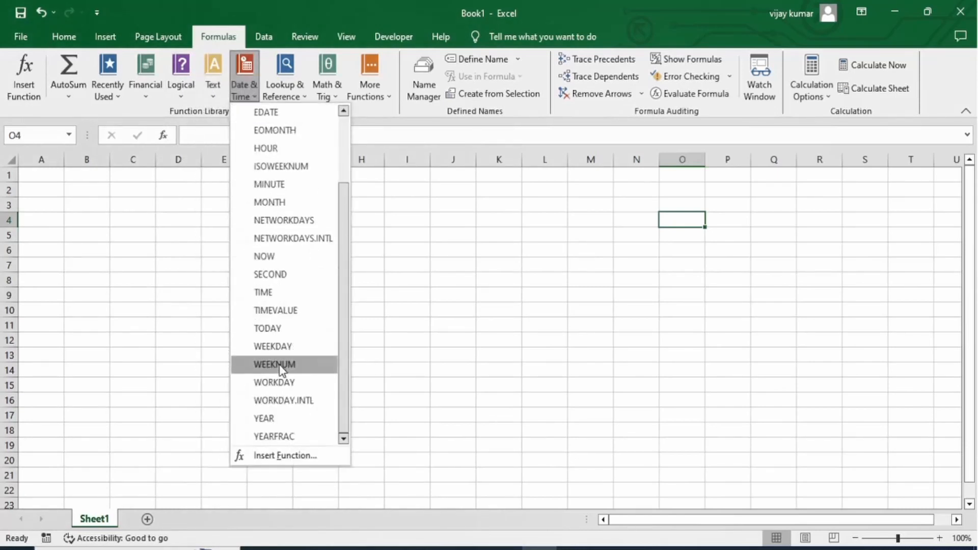
scroll(294, 222, up, 2)
click(299, 95)
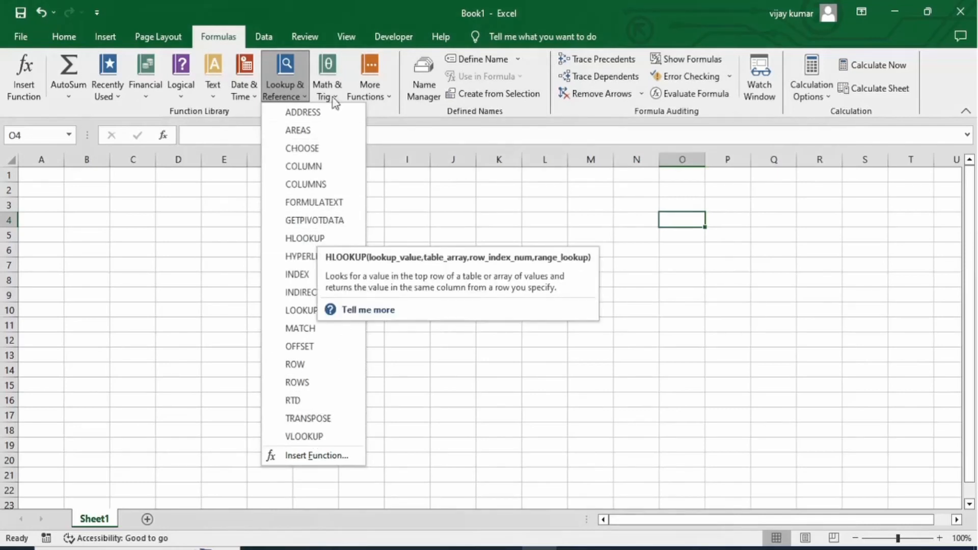
click(443, 196)
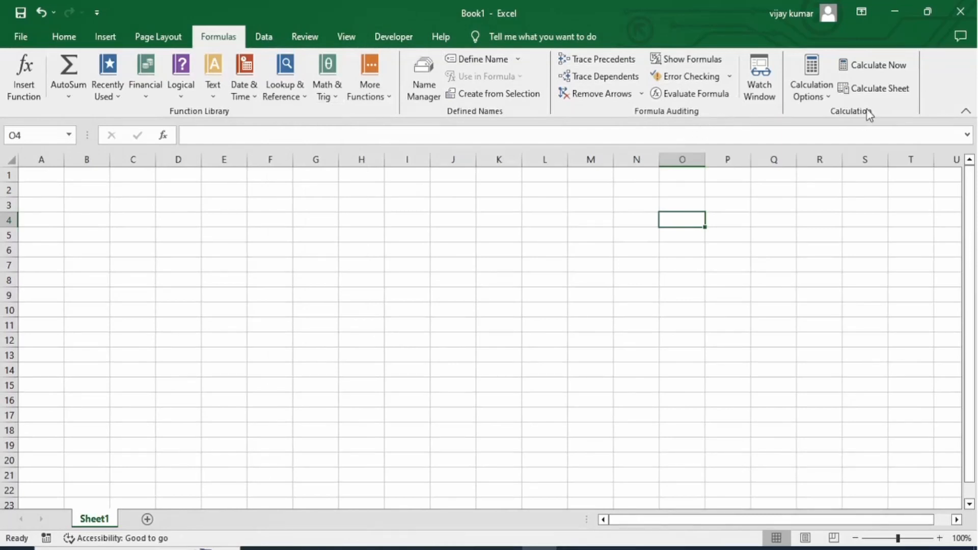
- Examine the data commands, including the sources for getting external data
click(266, 43)
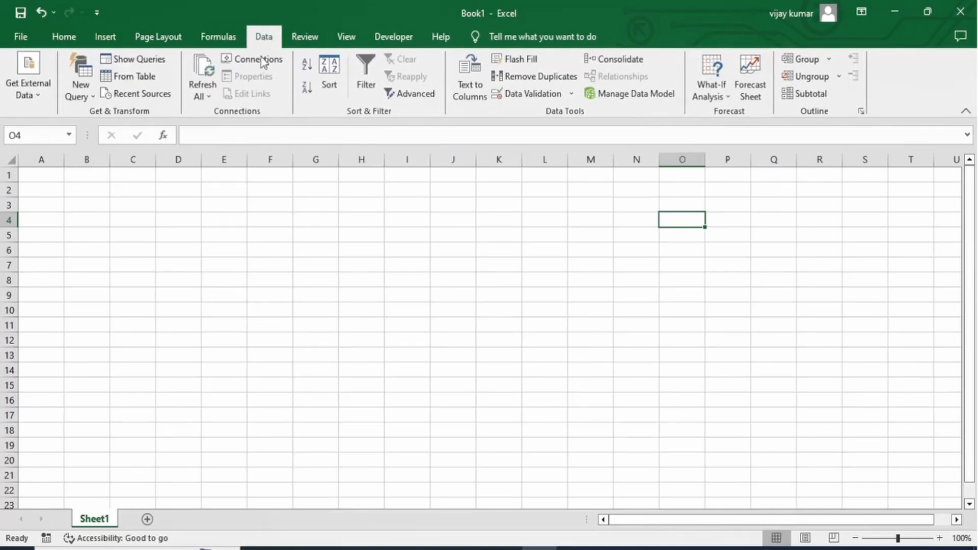
click(32, 99)
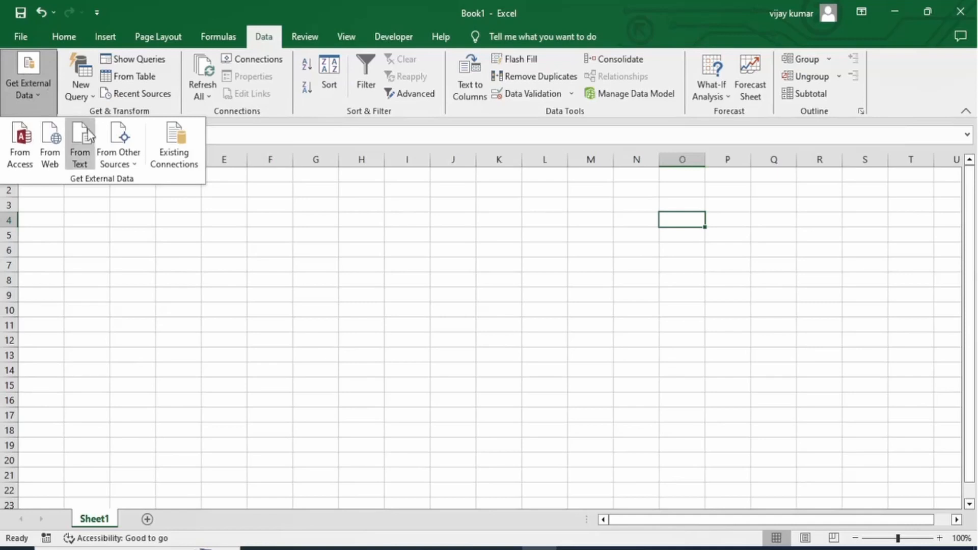
click(177, 220)
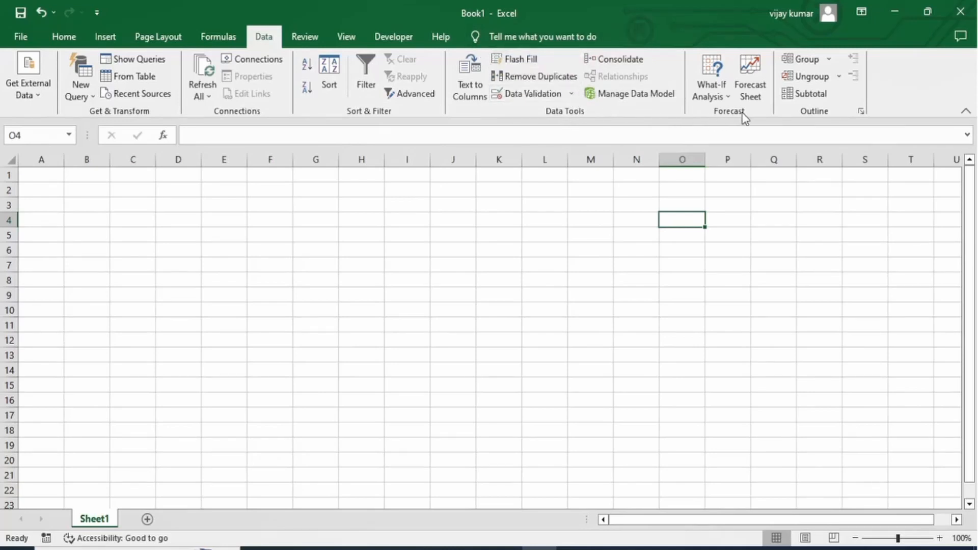
- Examine the review, view and developer commands, then return to the home commands
click(322, 40)
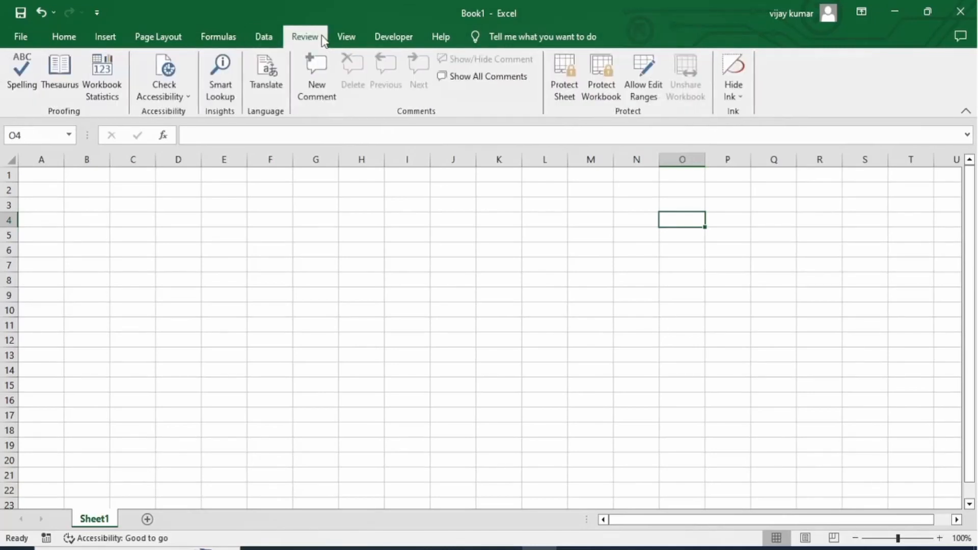
click(350, 39)
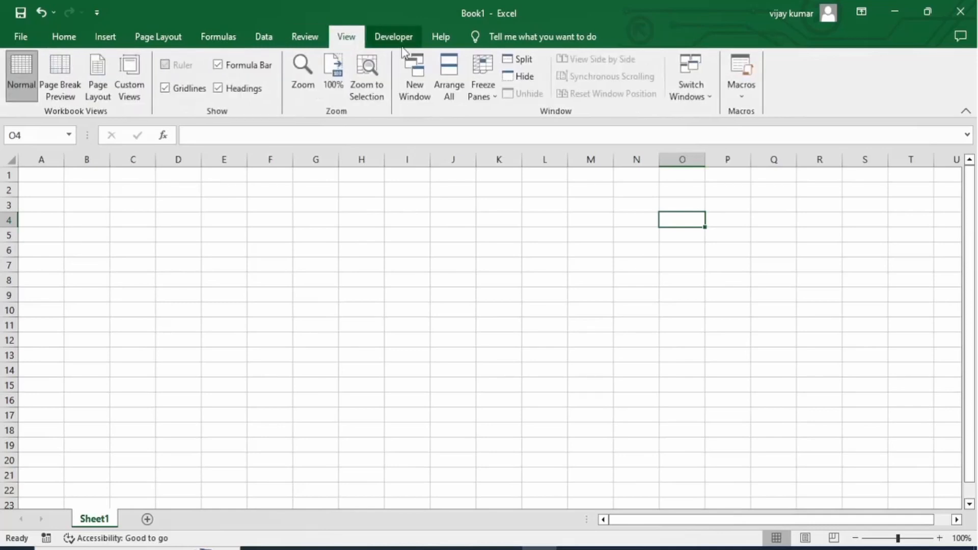
click(400, 40)
click(346, 38)
click(388, 39)
click(348, 38)
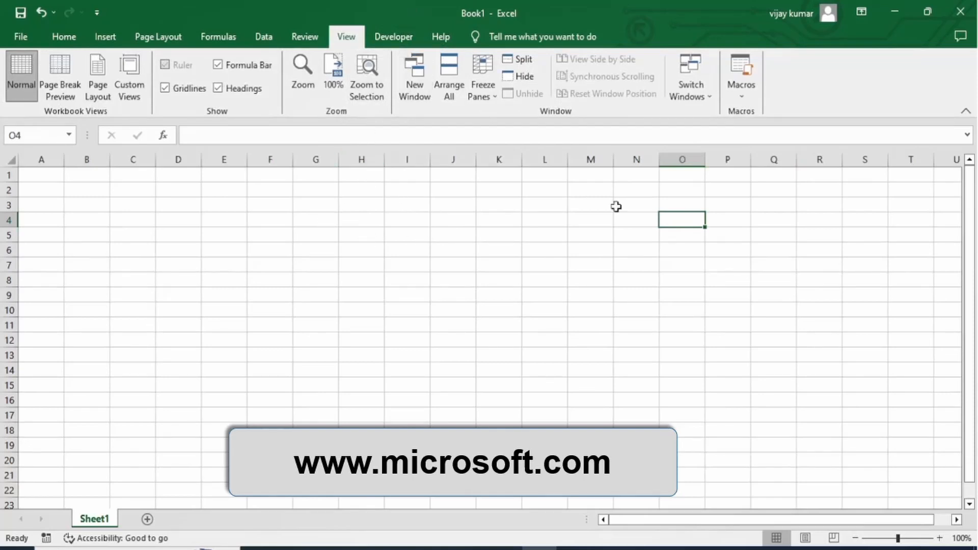
click(72, 37)
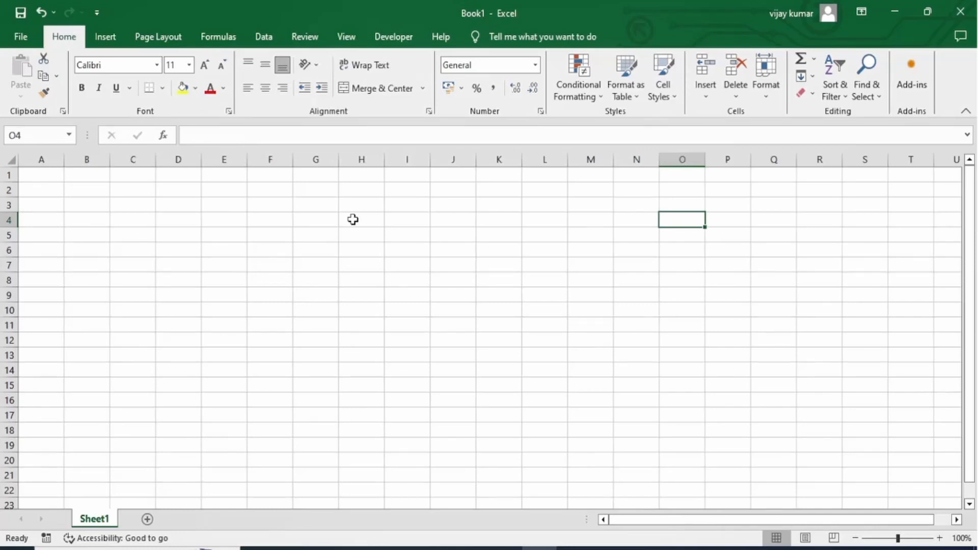
- Insert four new blank worksheets in front of Sheet1
key(shift+F11)
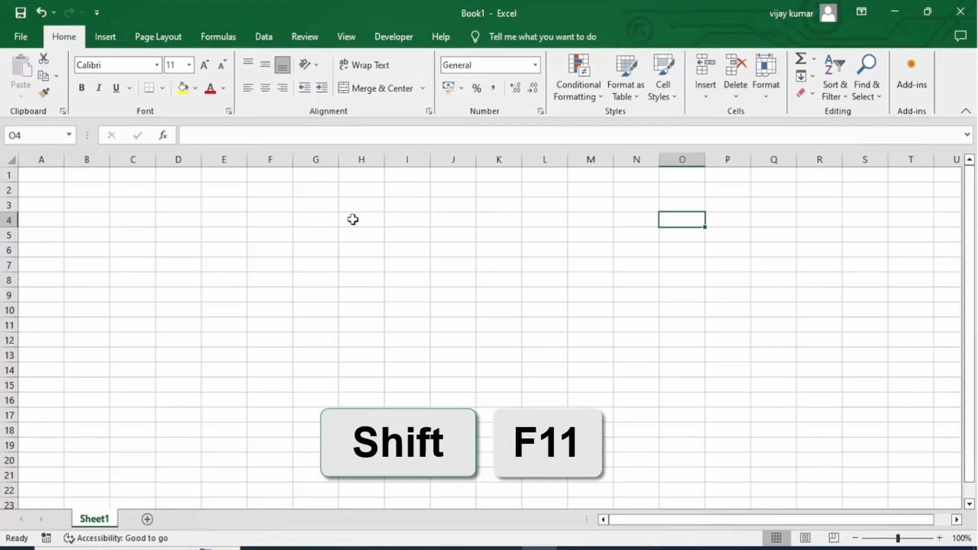
key(shift+F11)
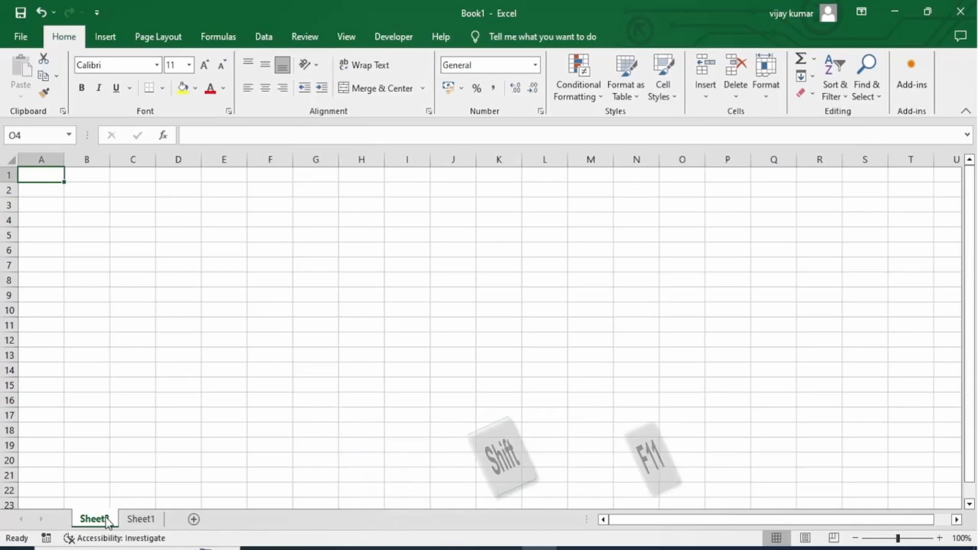
key(shift+F11)
key(shift+F11)
key(shift+F11)
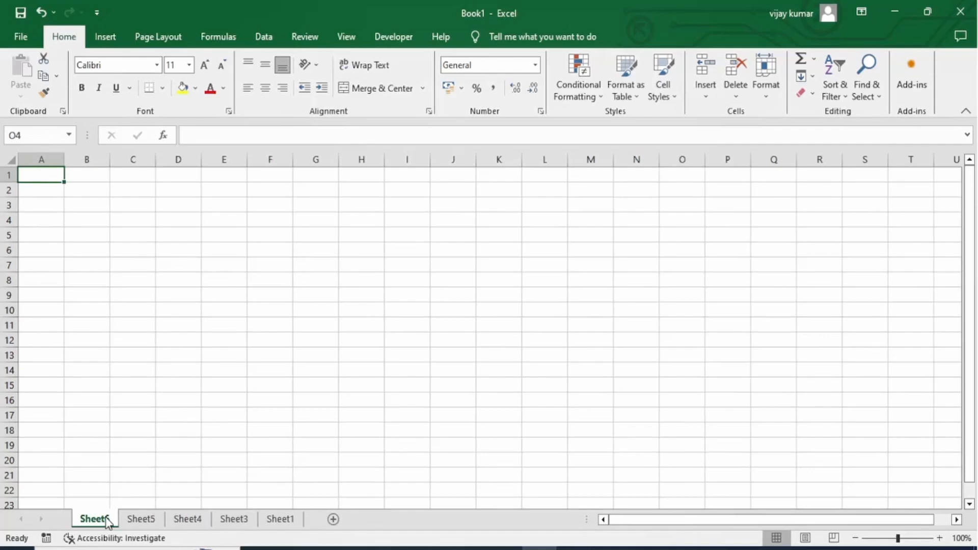
- Delete the four added worksheets one by one, leaving only Sheet1 in the workbook
right_click(106, 518)
click(152, 358)
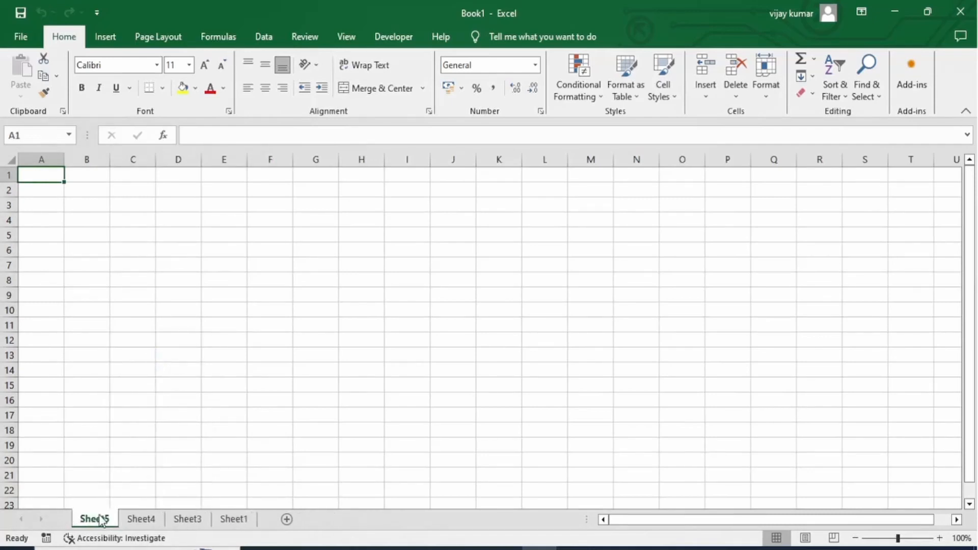
right_click(100, 520)
click(152, 364)
right_click(104, 522)
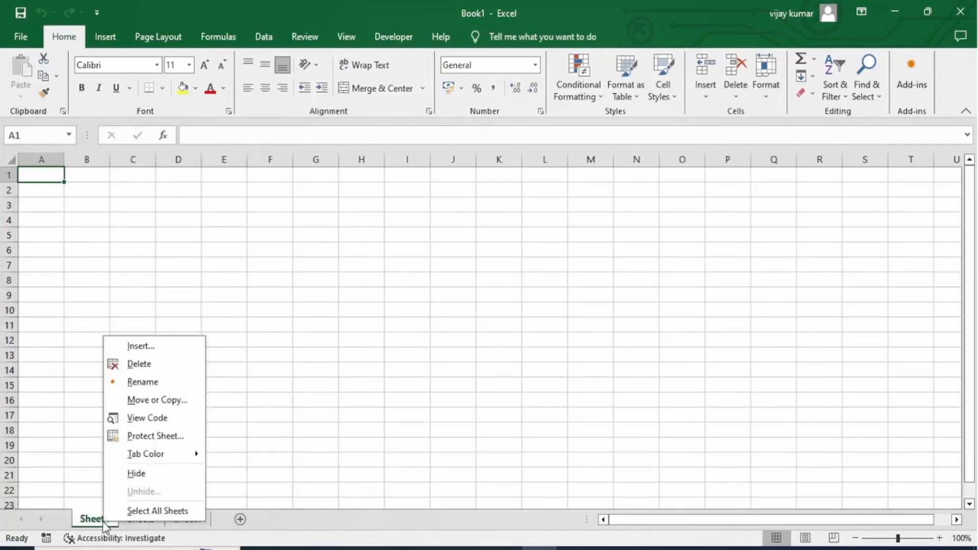
click(145, 364)
right_click(95, 519)
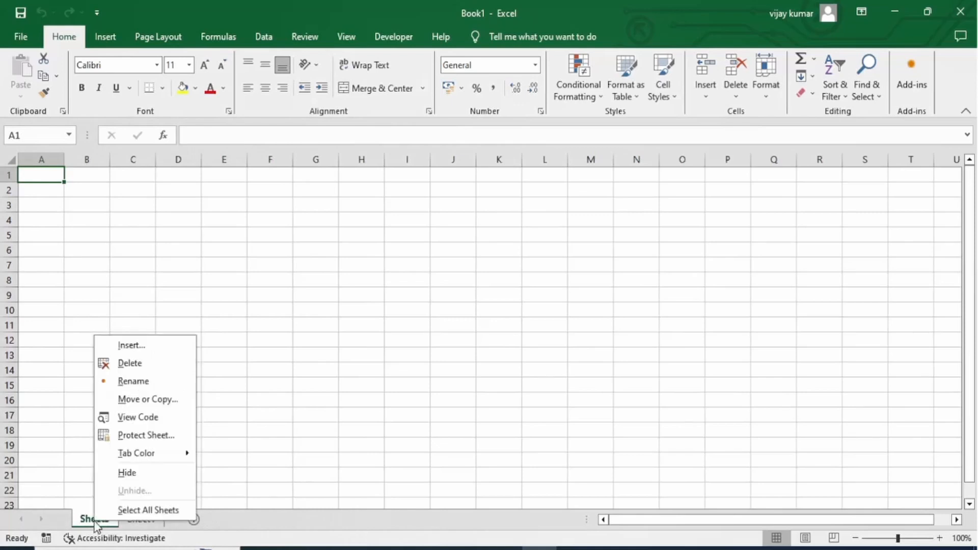
click(151, 361)
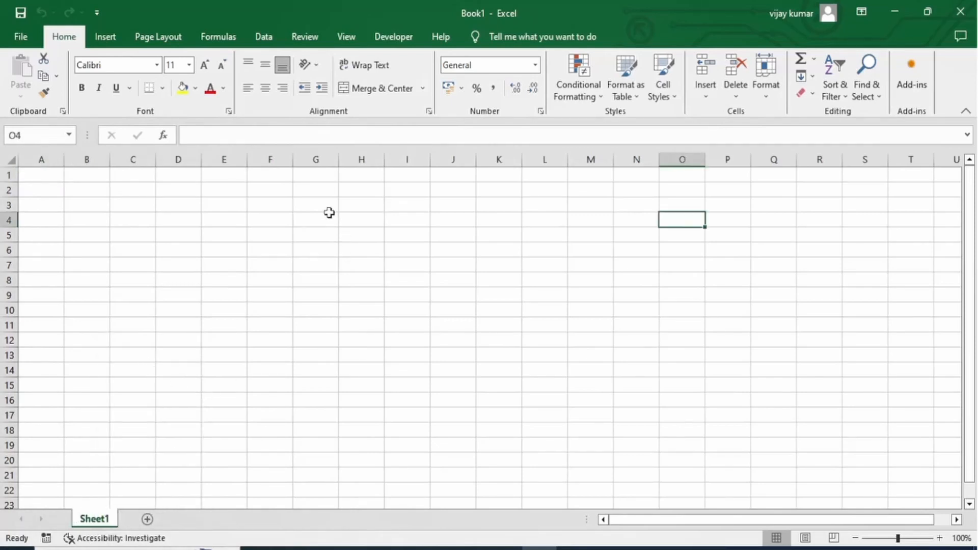
- Jump to the last row of the worksheet in column A, then return to cell A1
key(Home)
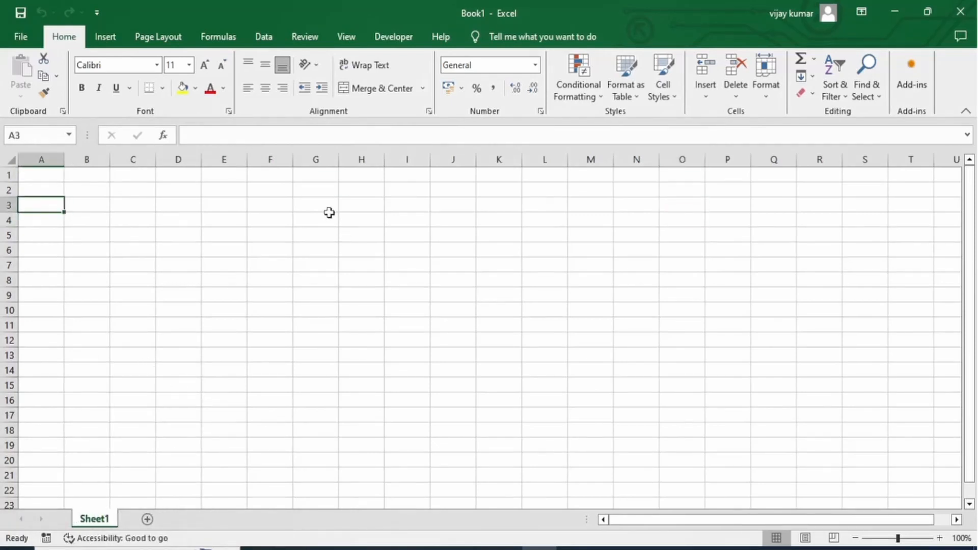
key(ctrl+Home)
key(Down)
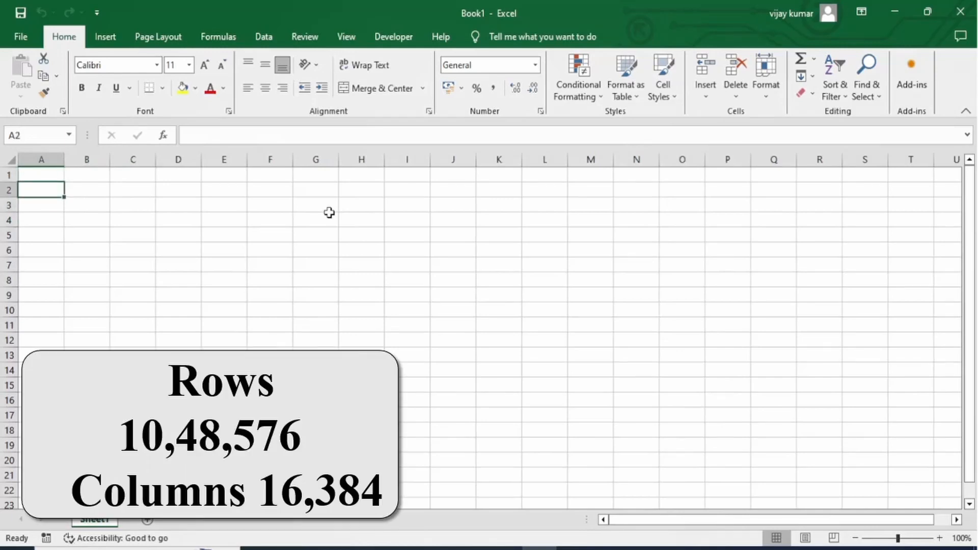
key(ctrl+Down)
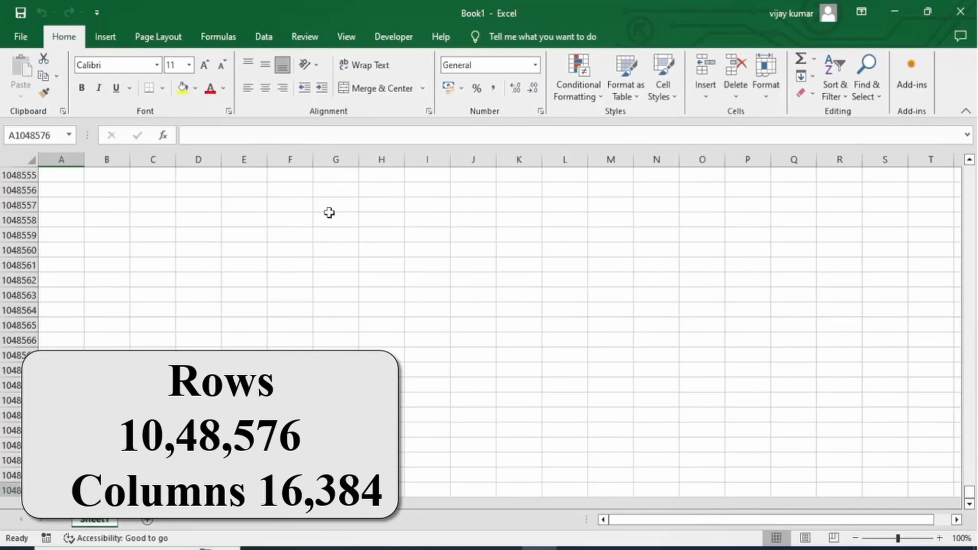
key(ctrl+Up)
key(Down)
key(Up)
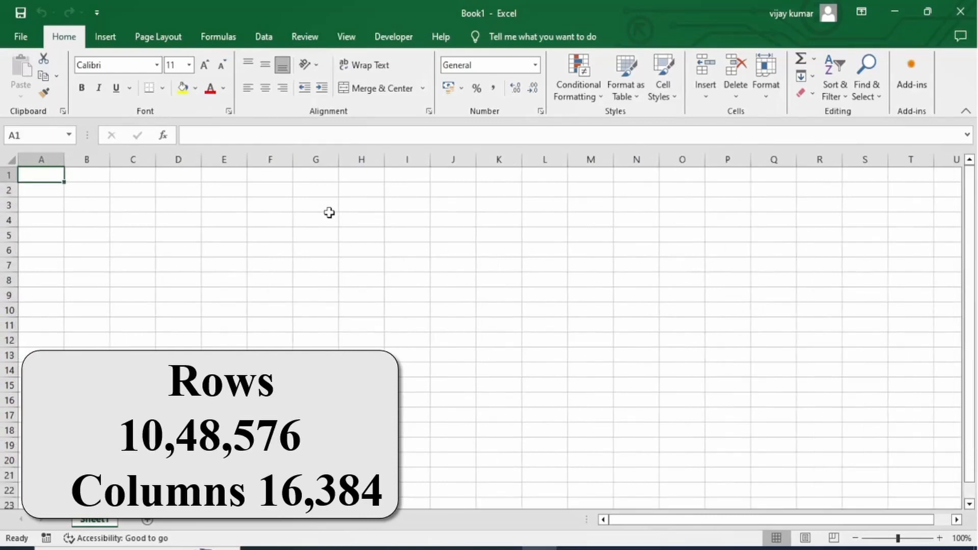
- Select the whole of row 1, then reduce the selection to cell A1
key(shift+space)
key(Right)
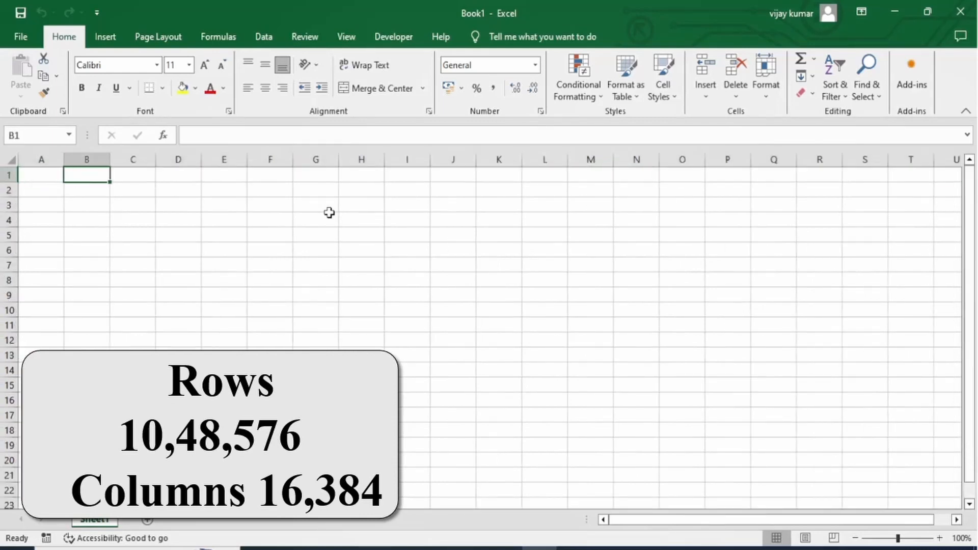
key(Left)
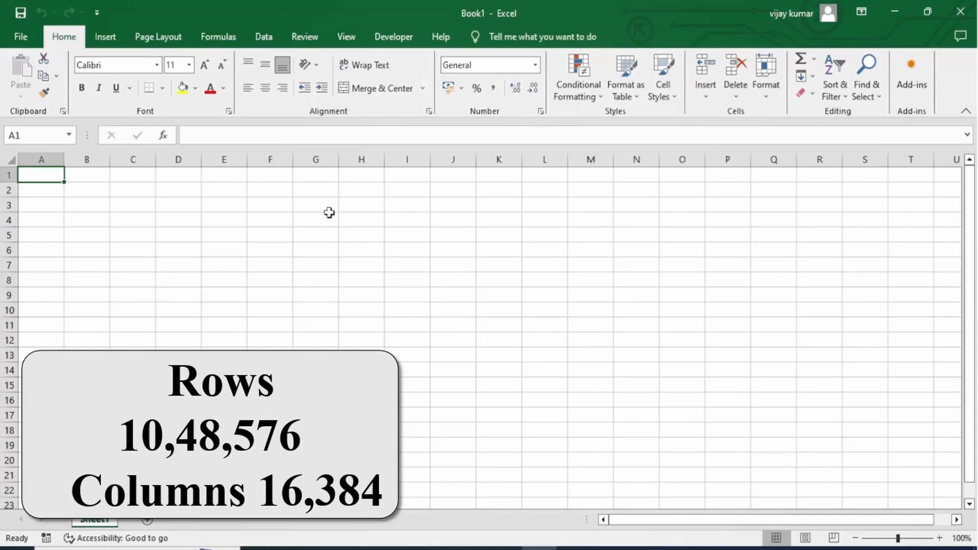
key(shift+space)
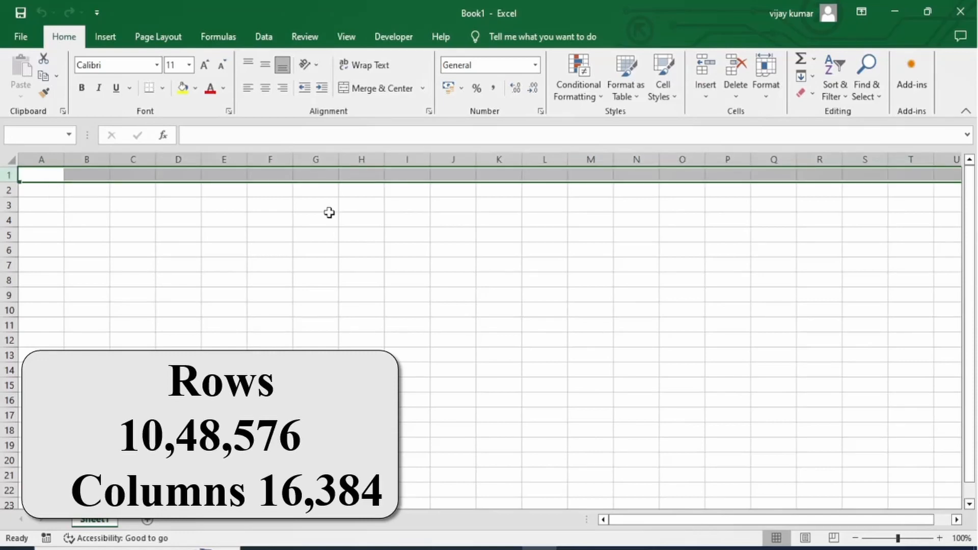
key(Left)
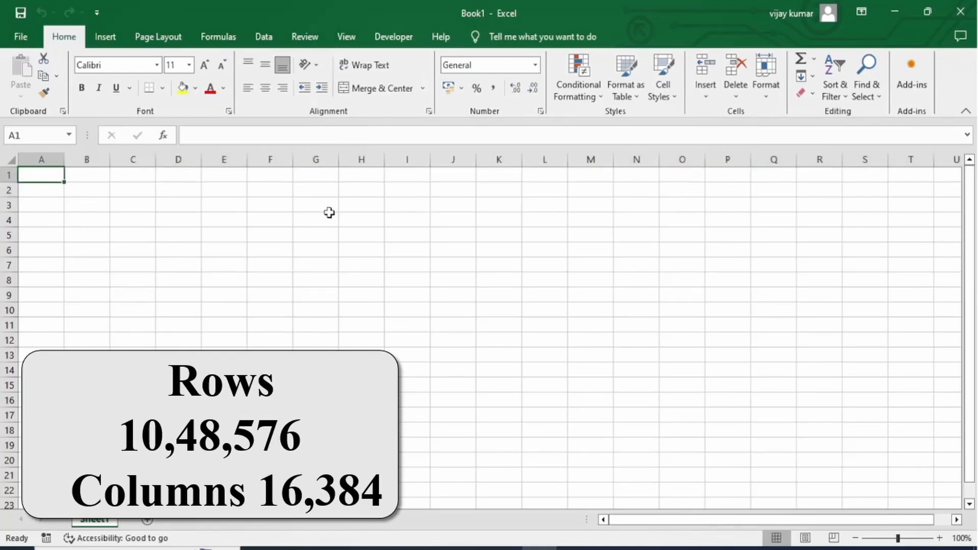
- Enter 1 in cell A1 and 2 in cell B1, then select both cells
text(1)
key(Tab)
text(2)
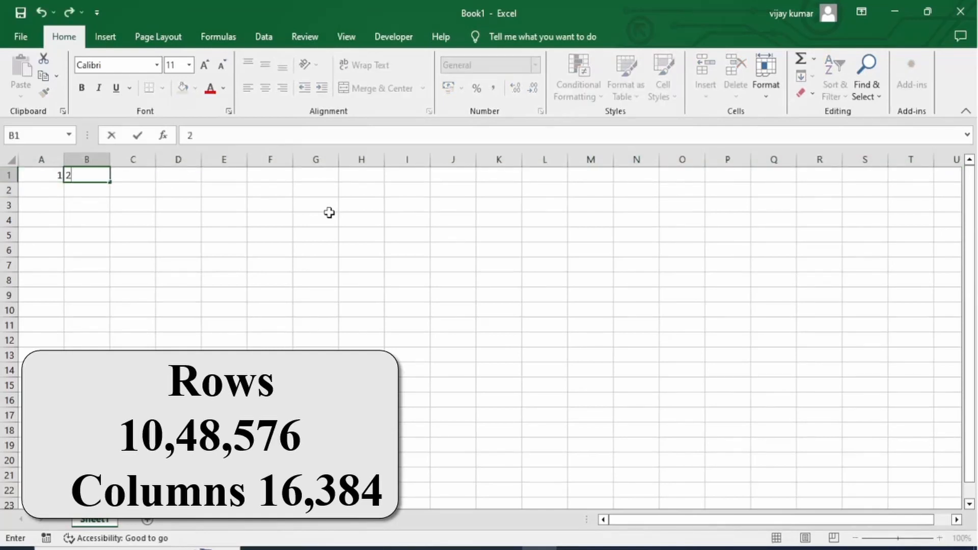
key(Return)
key(ctrl+Home)
key(shift+Right)
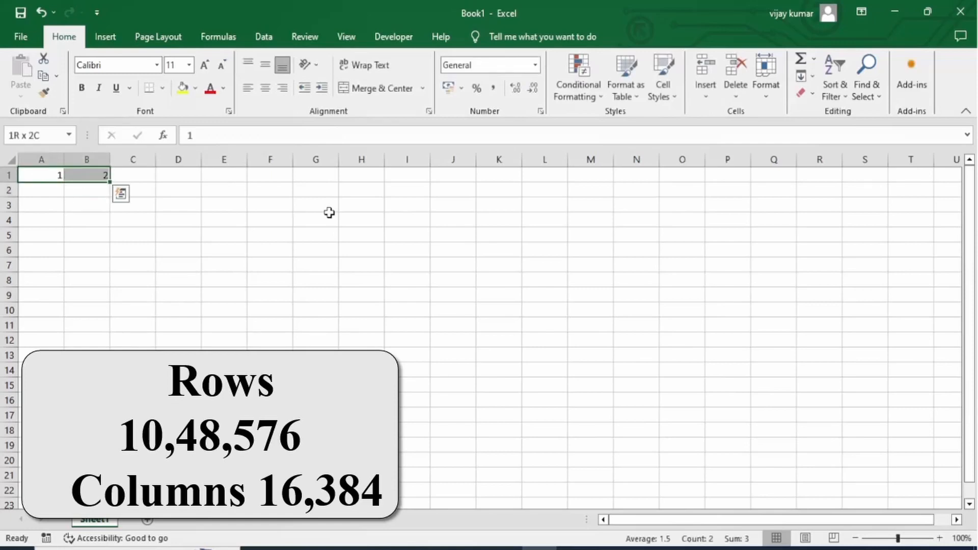
- Select the whole of row 1 and fill it with a linear series in rows with step value 1
key(ctrl+shift+Right)
key(Right)
key(Left)
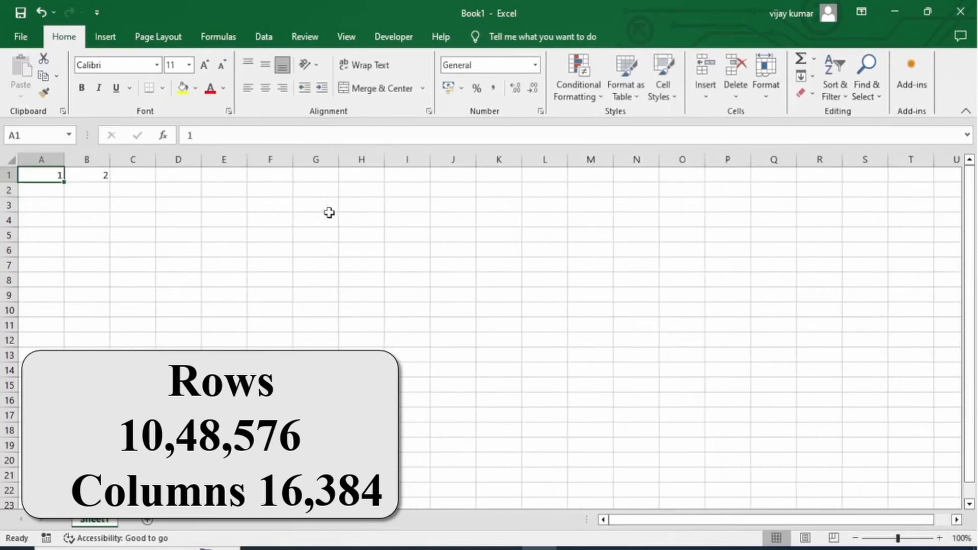
key(shift+Right)
key(shift+Right)
key(shift+Left)
key(shift+space)
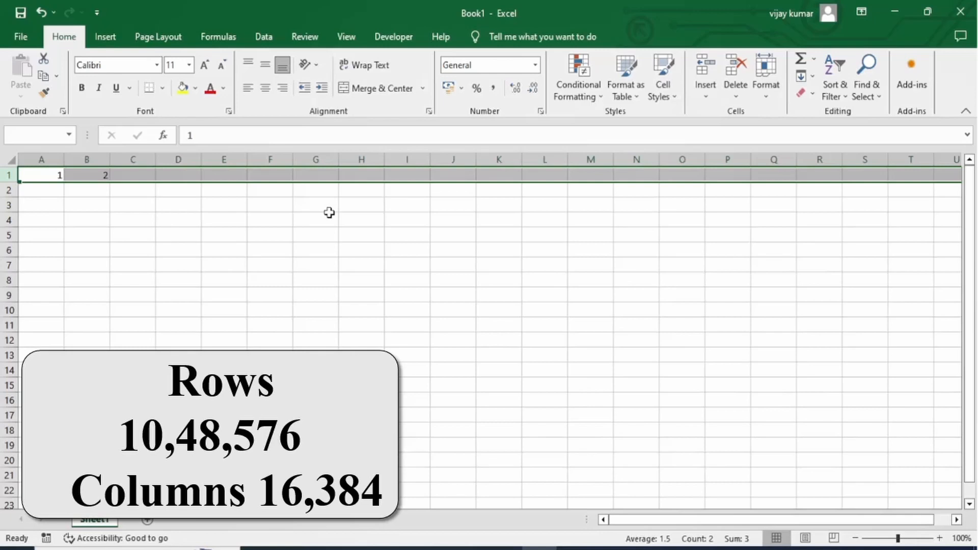
key(alt+e)
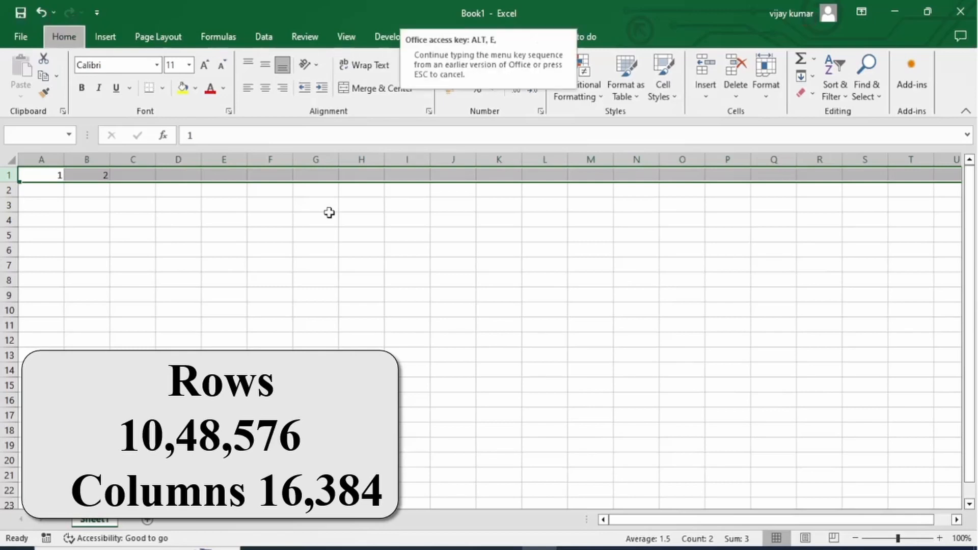
key(i)
key(s)
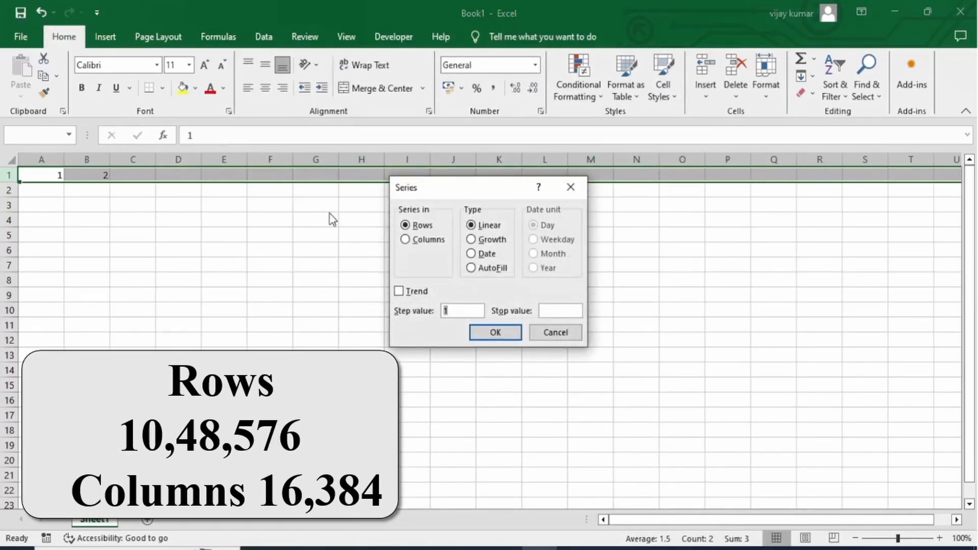
key(Return)
- Select all the filled cells in row 1, jump to the last column XFD, and return to cell A1
key(shift+Right)
key(shift+Right)
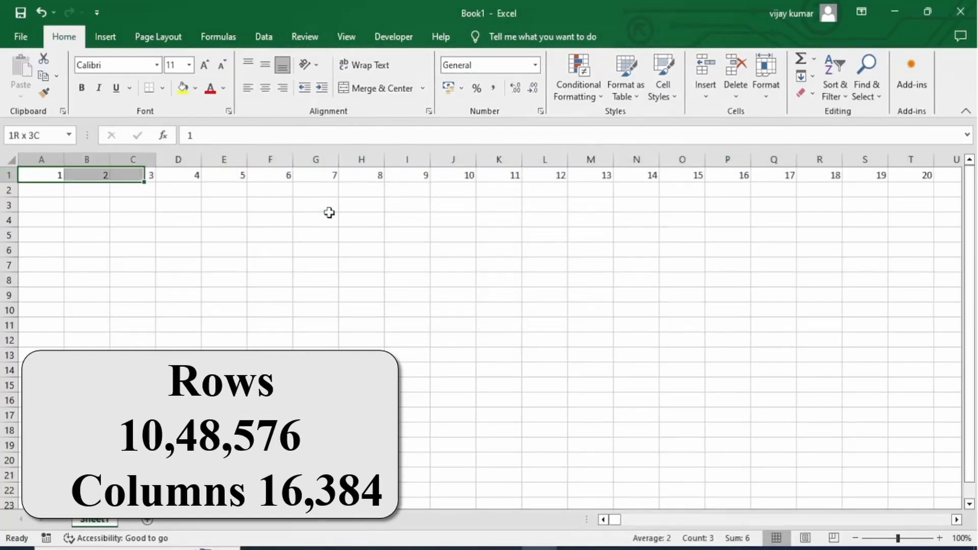
key(ctrl+shift+Right)
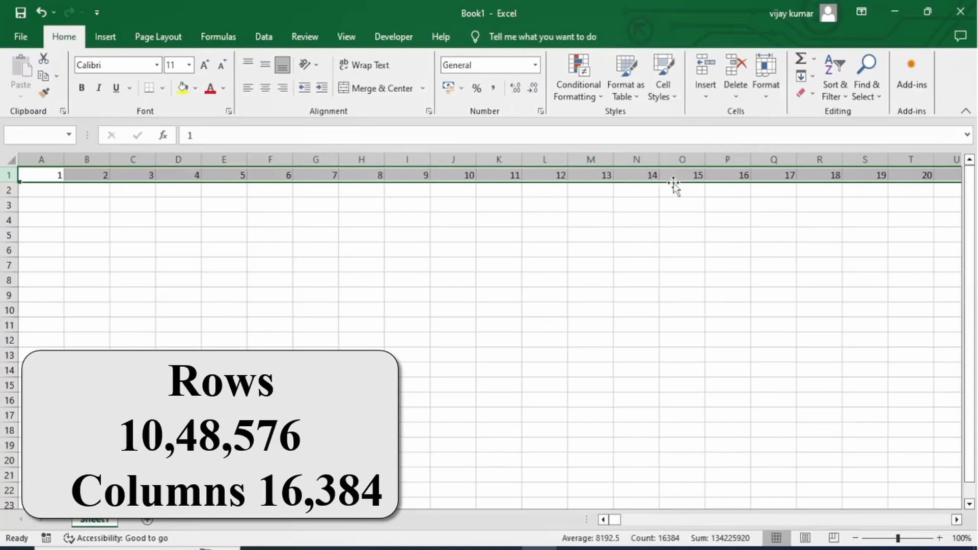
key(ctrl+Right)
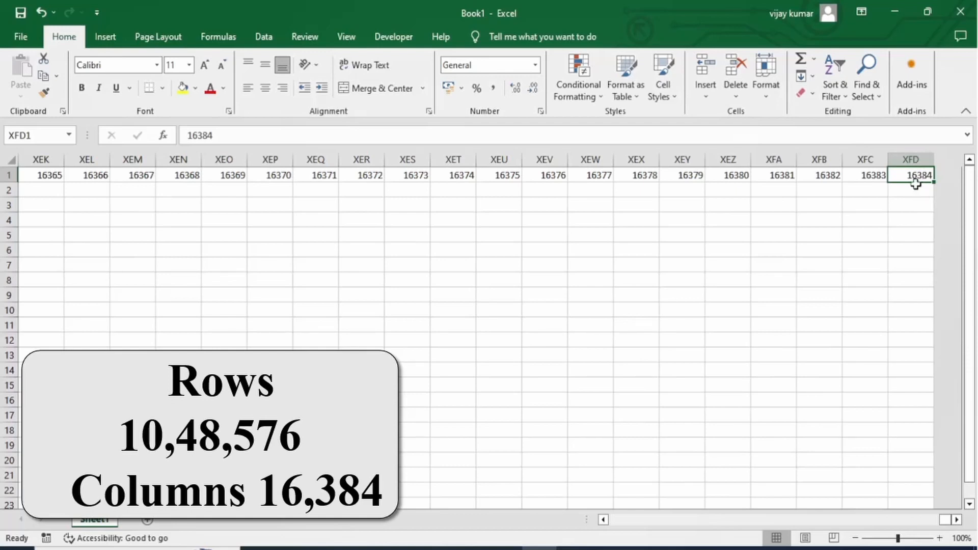
key(ctrl+Home)
- Jump to the last row of the worksheet in column A, then return to the first rows of the sheet
key(ctrl+Down)
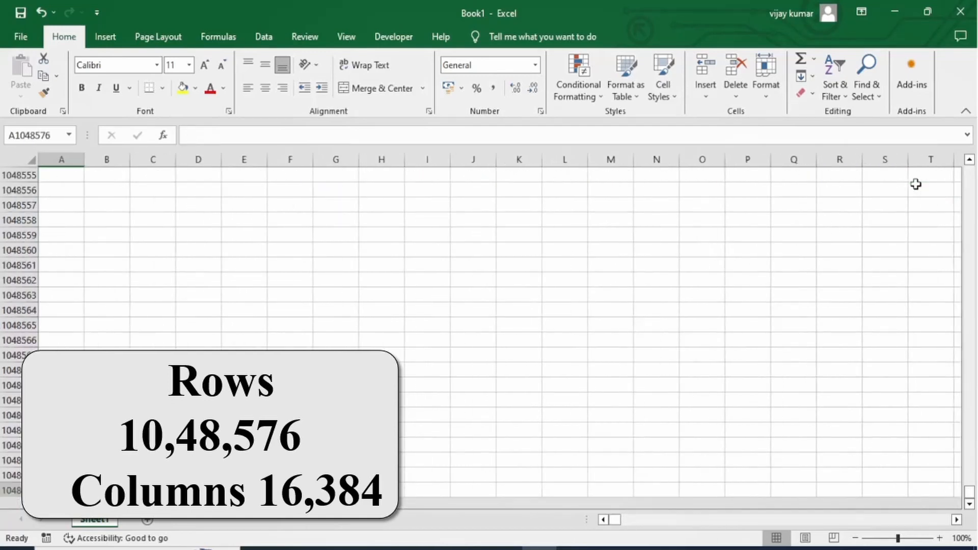
key(ctrl+Home)
key(Down)
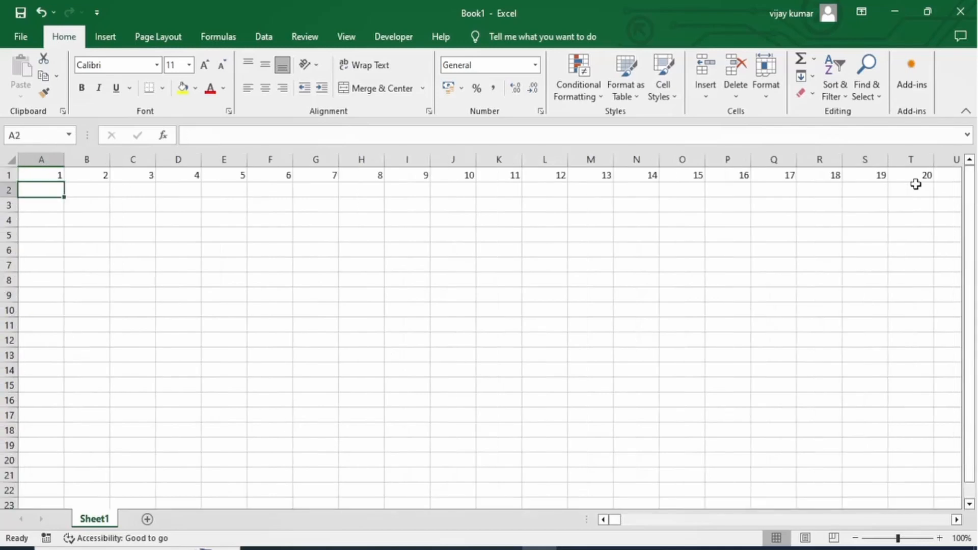
key(Up)
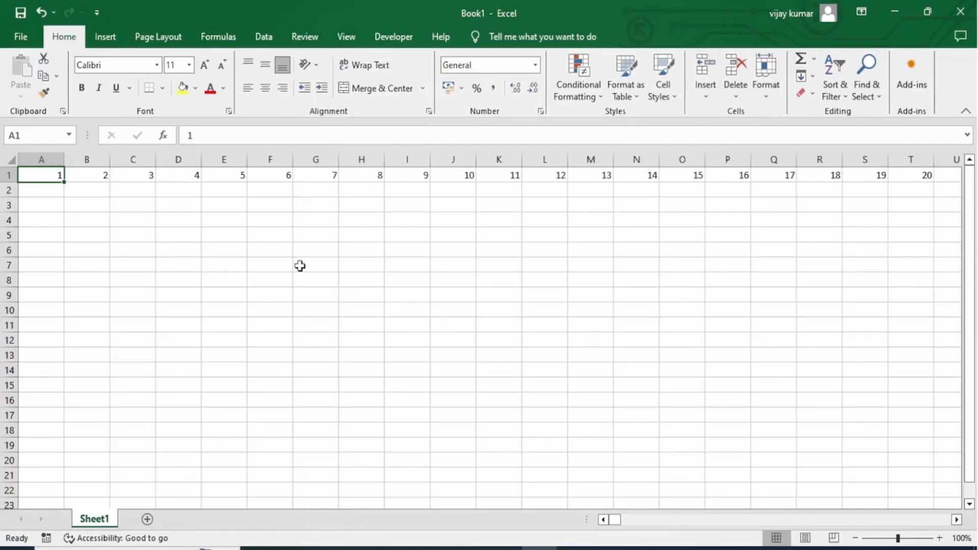
key(Down)
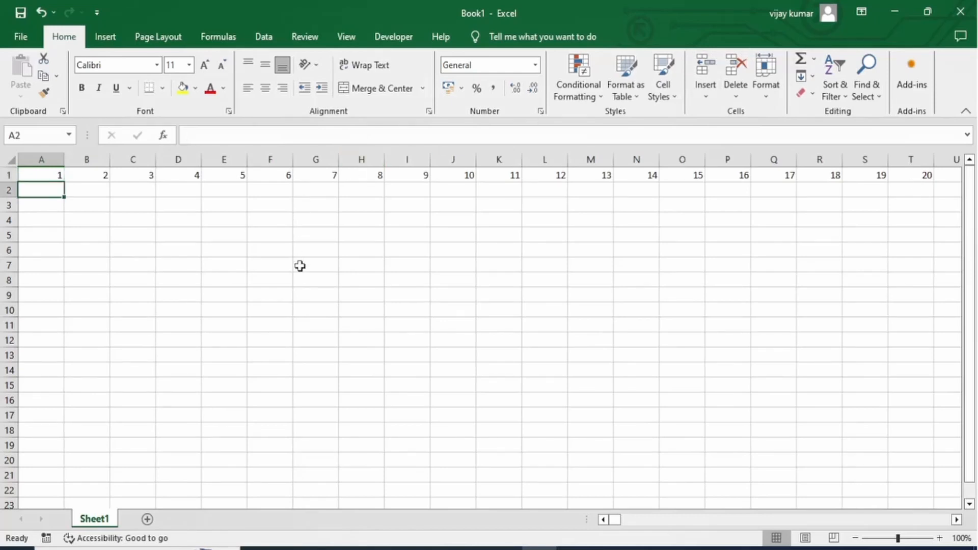
- Clear the contents of the whole of row 1
key(Up)
key(shift+space)
key(Delete)
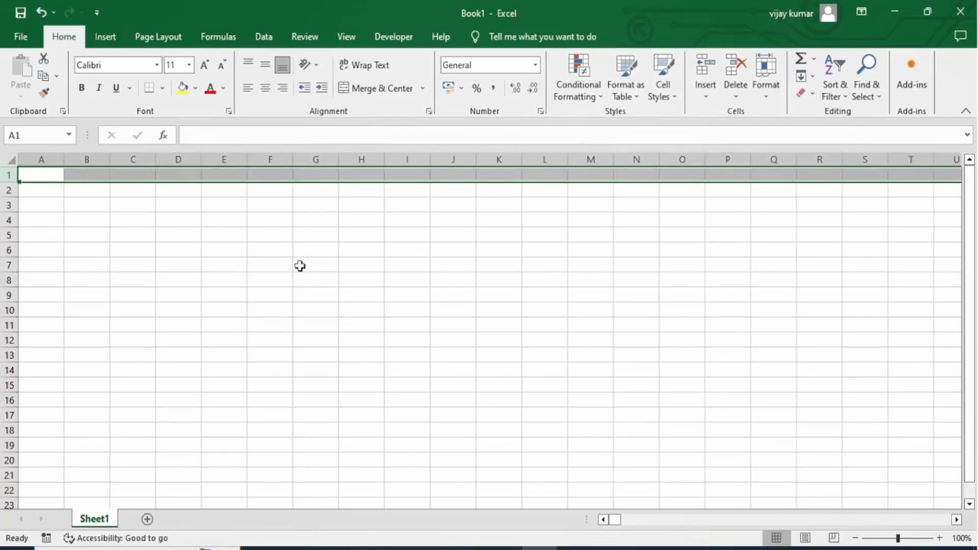
- Move the active cell to D3, then to the start of row 3, and finally back to A1
key(Up)
key(Right)
key(Right)
key(Right)
key(Down)
key(Down)
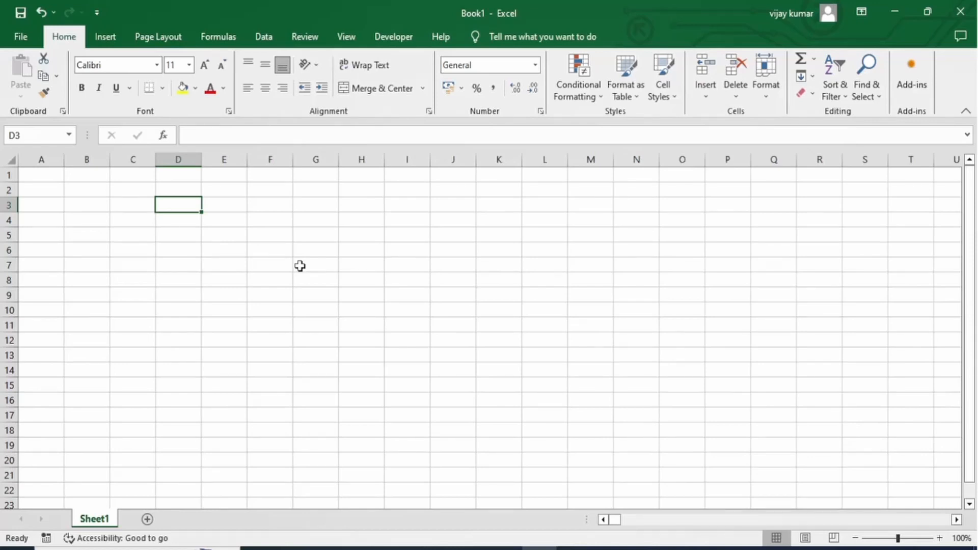
key(Home)
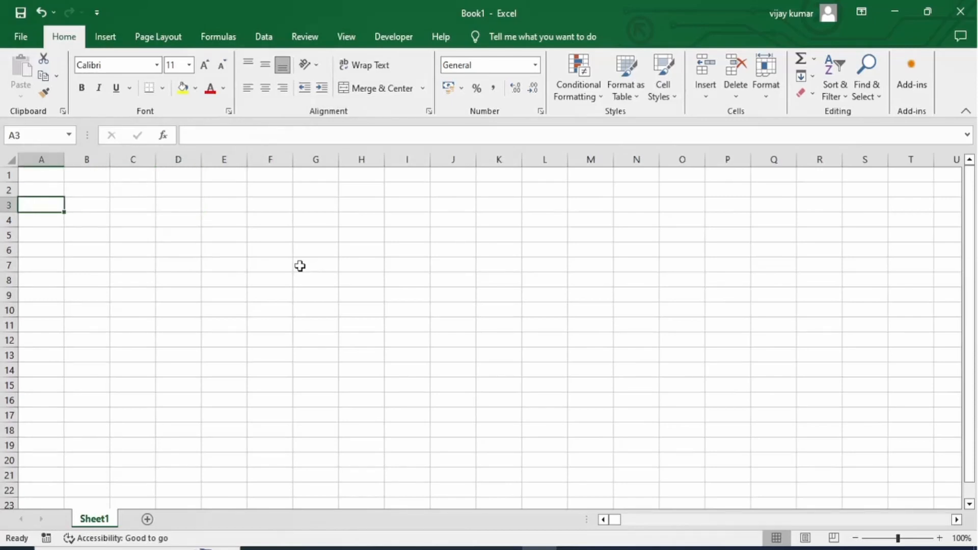
key(ctrl+Home)
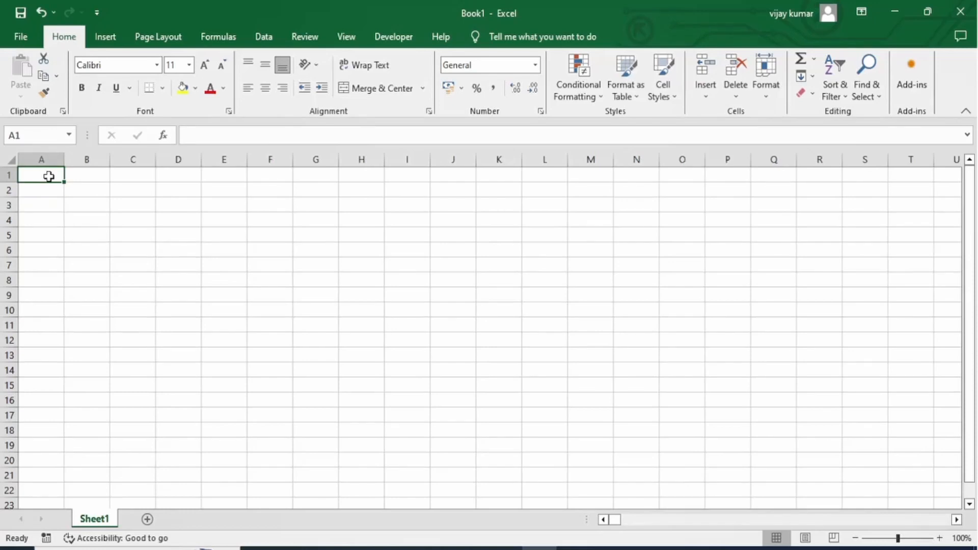
- Extend the selection from cell A1 to the range A1:C8, then reduce it to cell A1
key(shift+Right)
key(shift+Right)
key(shift+Down)
key(shift+Down)
key(shift+Down)
key(shift+Down)
key(shift+Down)
key(shift+Down)
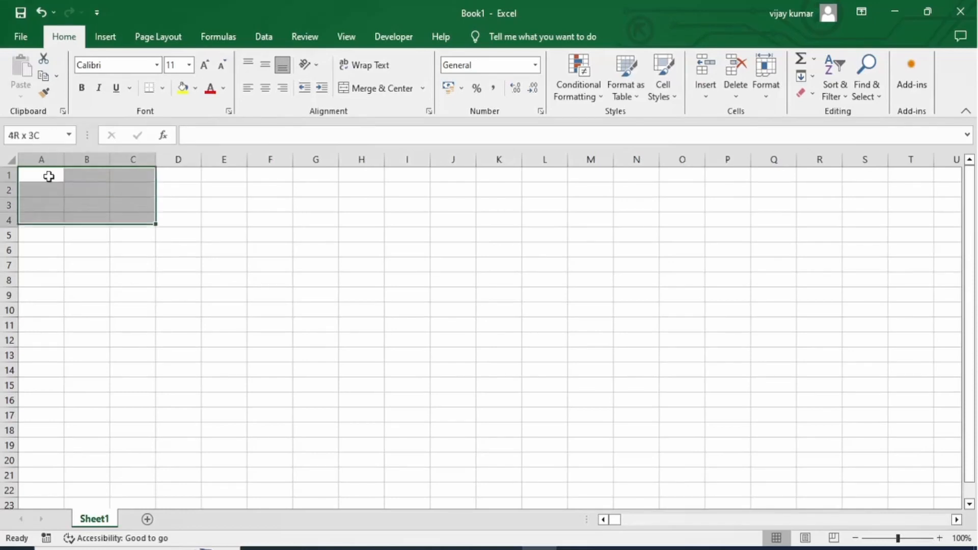
key(shift+Down)
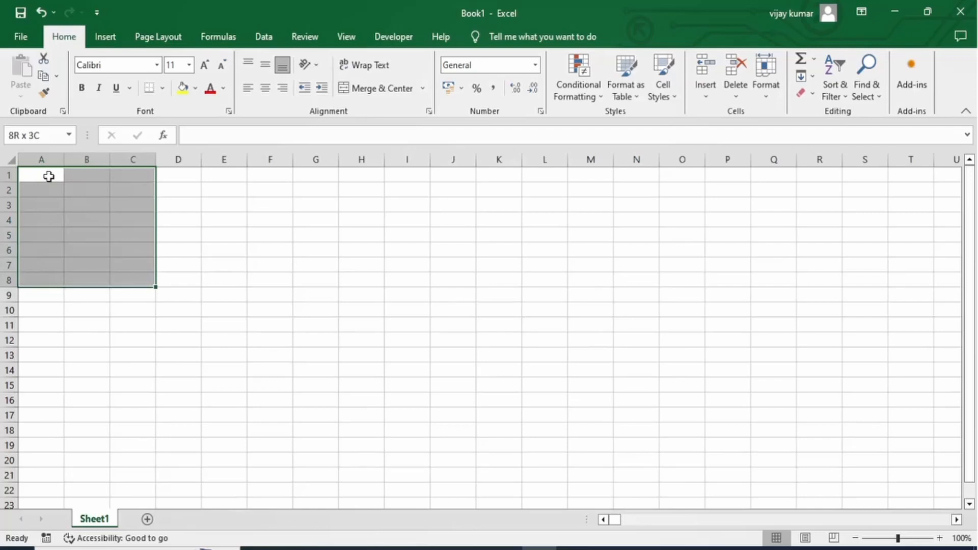
click(48, 177)
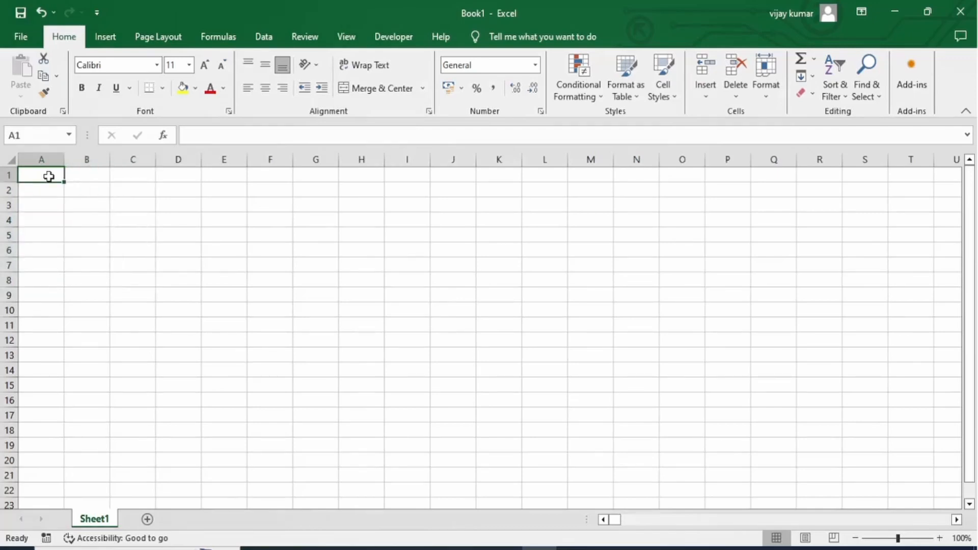
- Select the entire columns A to E, then reduce the selection to cell A1
key(ctrl+space)
key(shift+Right)
key(shift+Right)
key(shift+Right)
key(shift+Right)
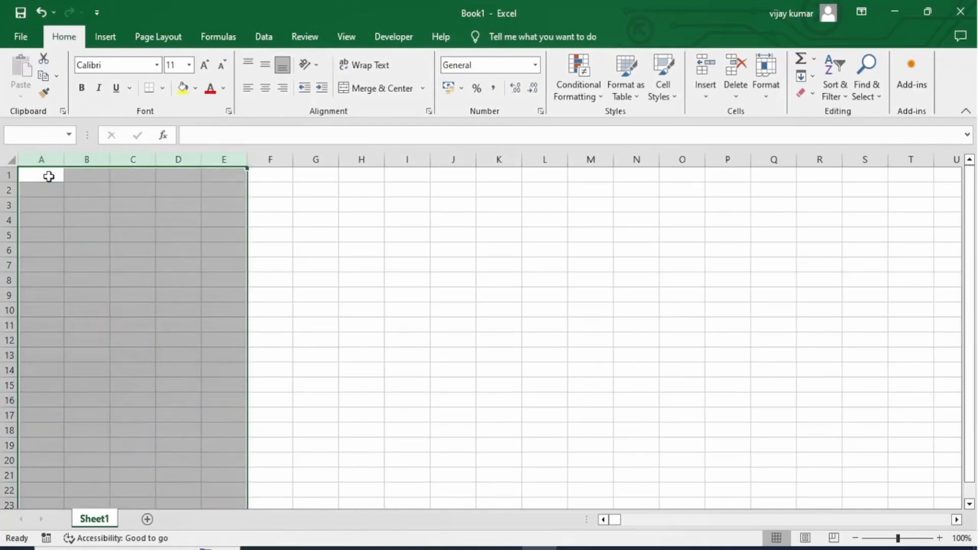
click(48, 176)
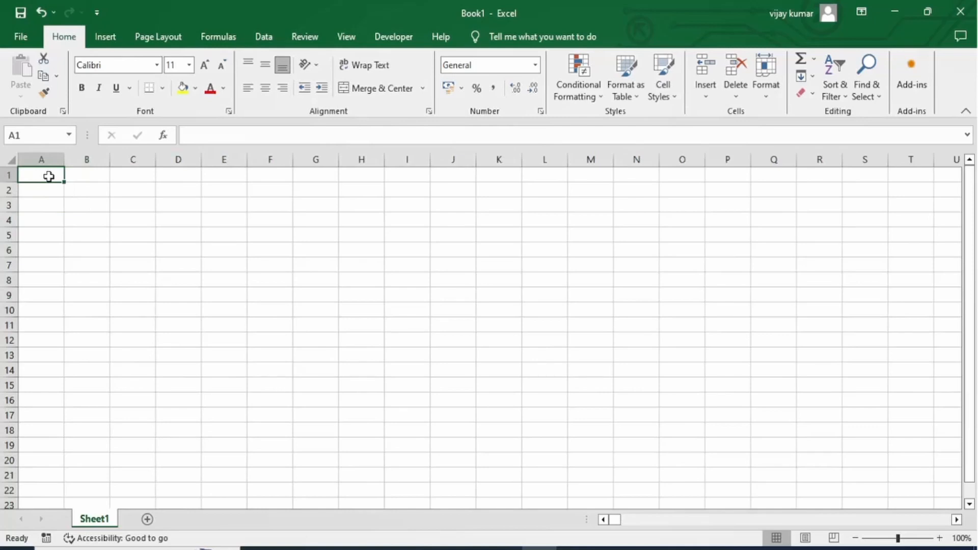
- Select the whole of column A, row 1, row 2 and column A again one at a time, ending on cell C2
key(ctrl+space)
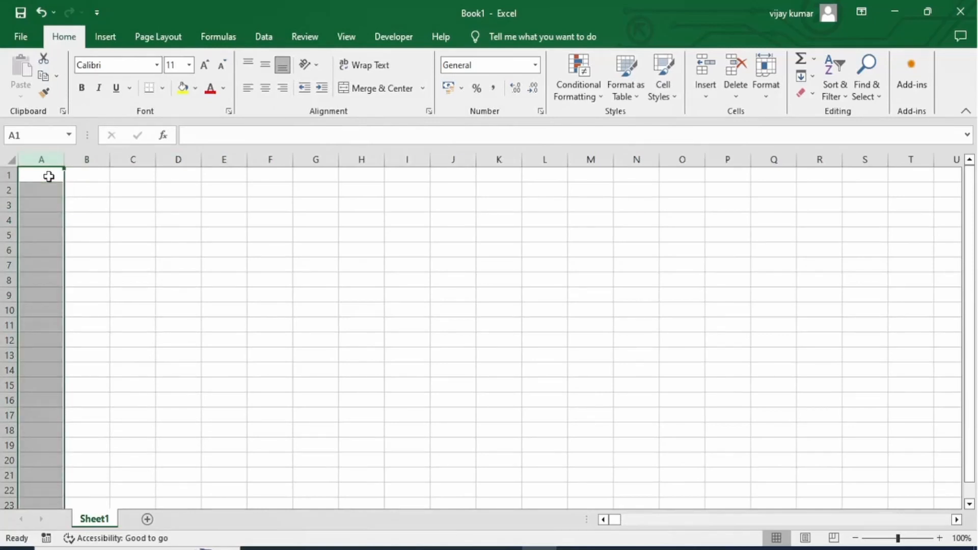
click(48, 176)
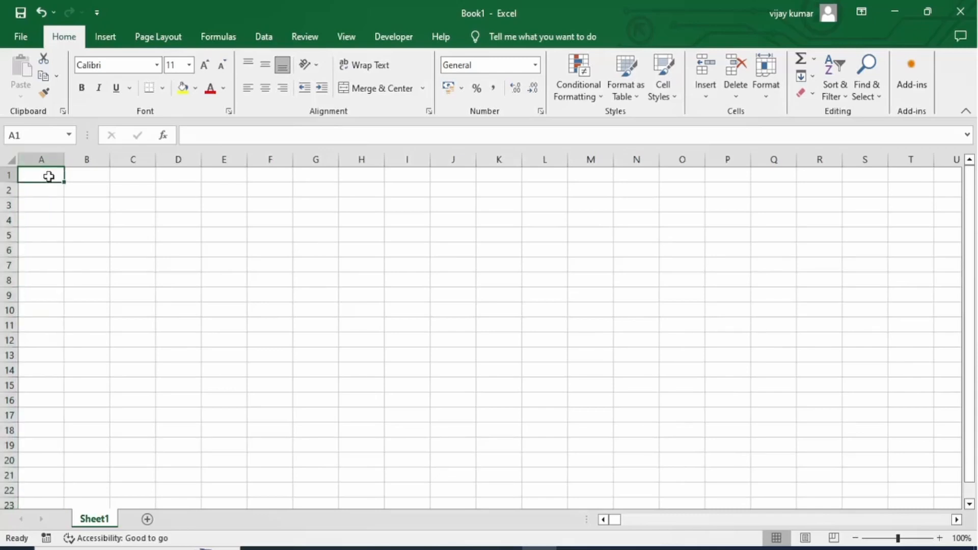
key(shift+space)
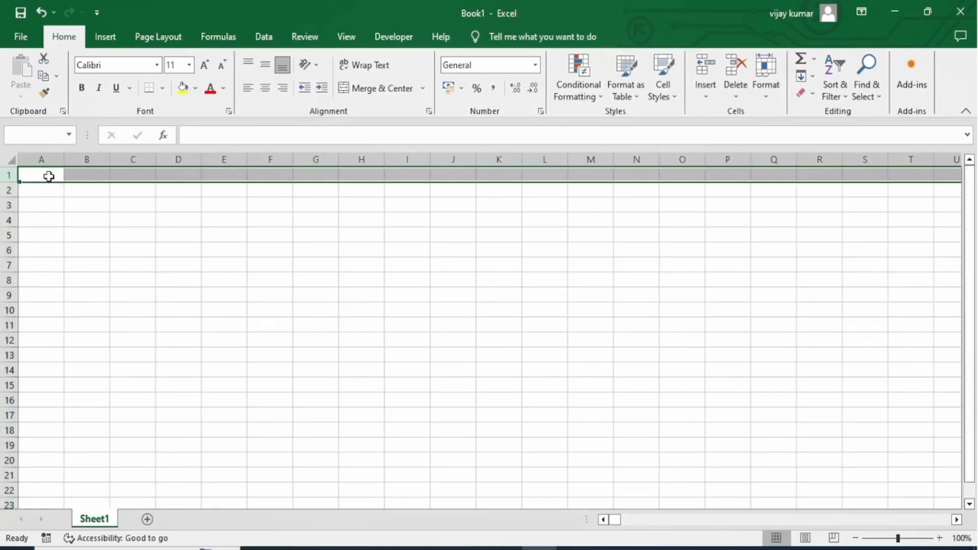
key(Down)
key(shift+space)
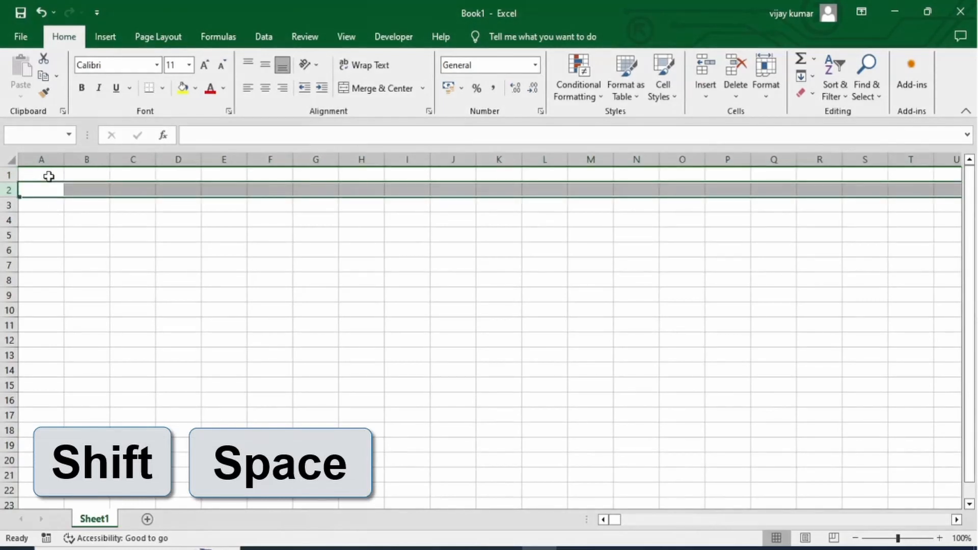
click(49, 176)
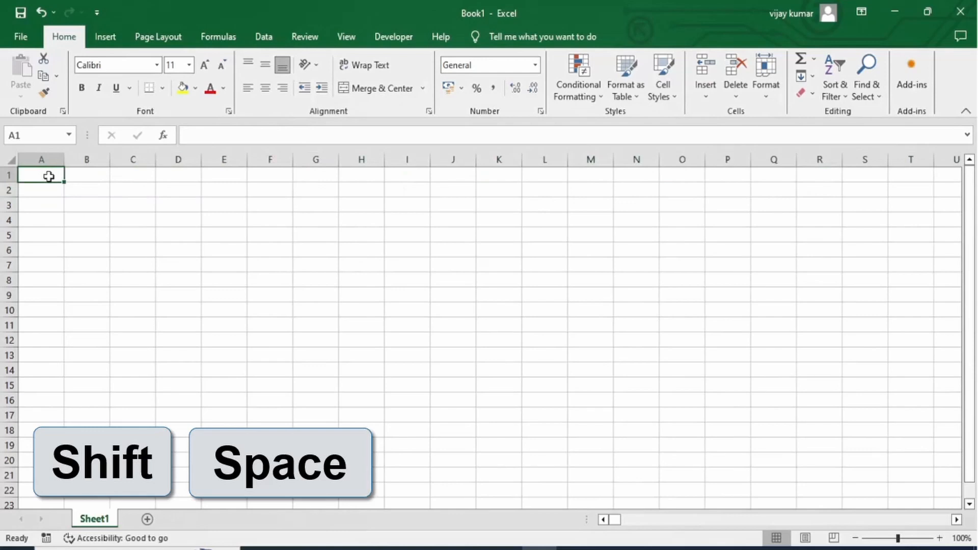
key(ctrl+space)
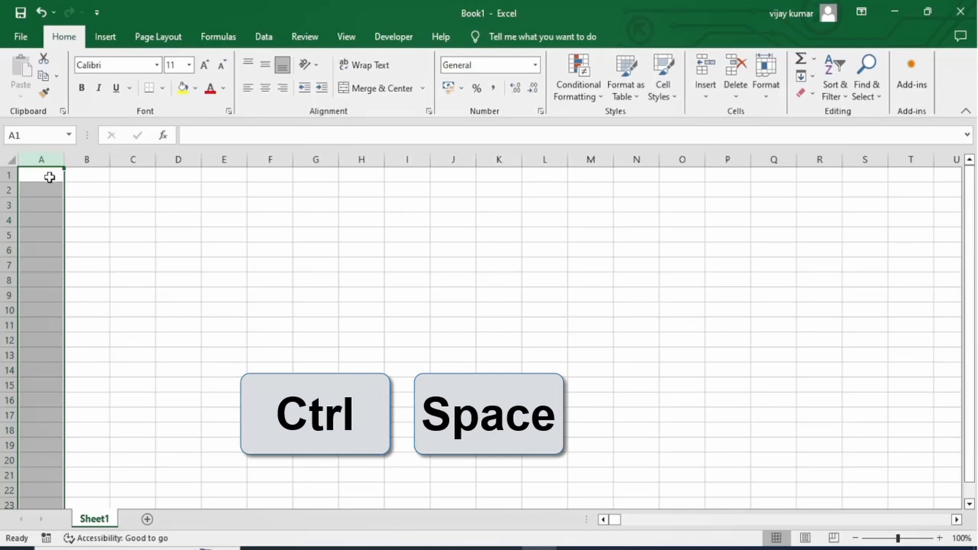
click(113, 186)
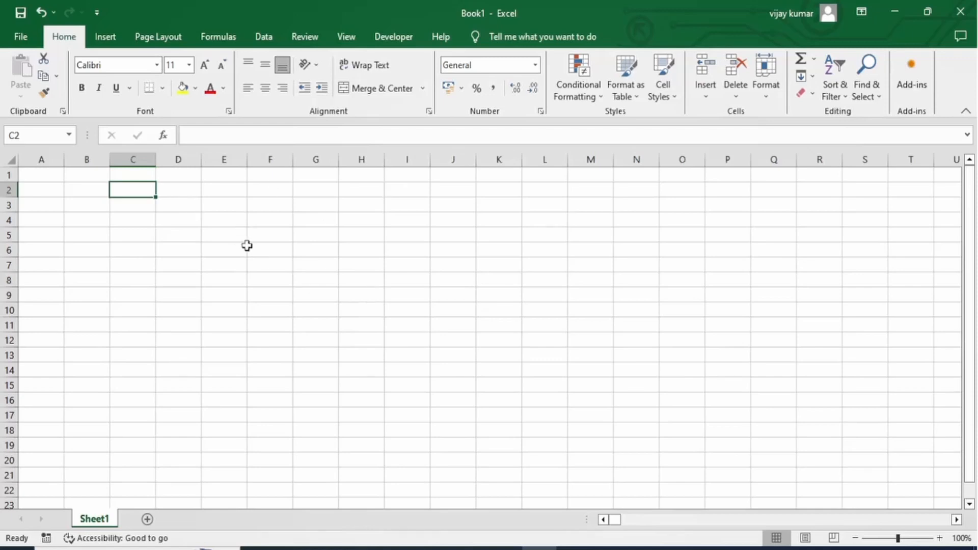
- Select the range F3:L13, then replace it with a combined selection of the separate cells F4, G6, H7, I8 and G8
drag(262, 205, 545, 350)
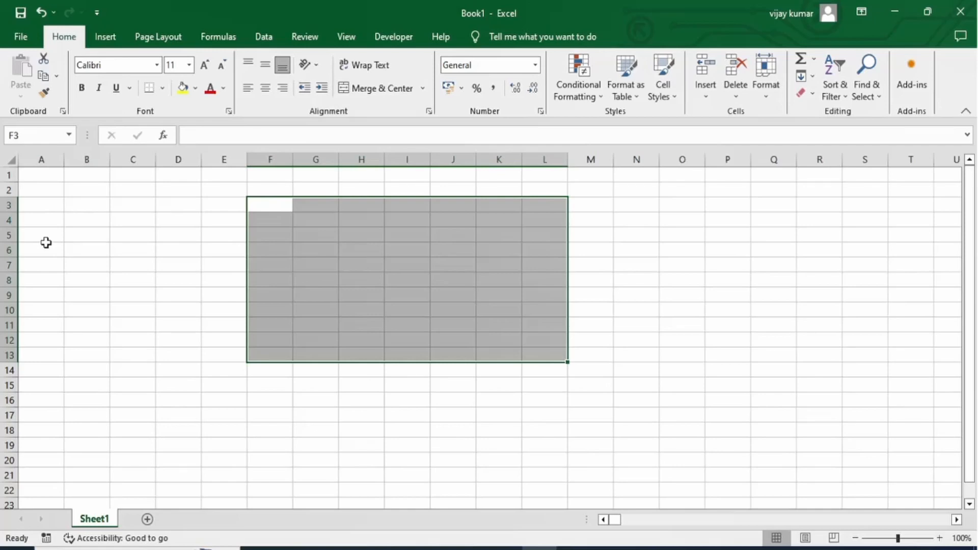
click(166, 220)
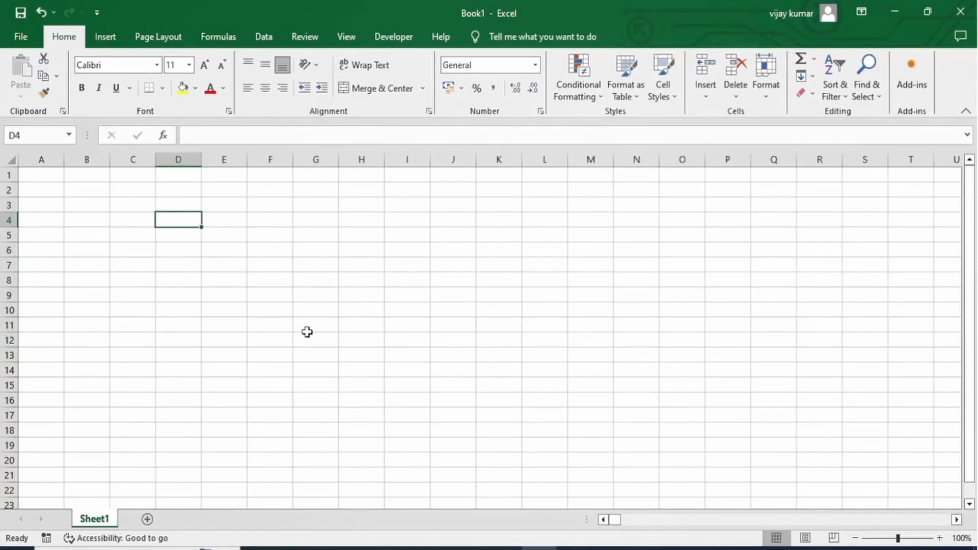
click(282, 220)
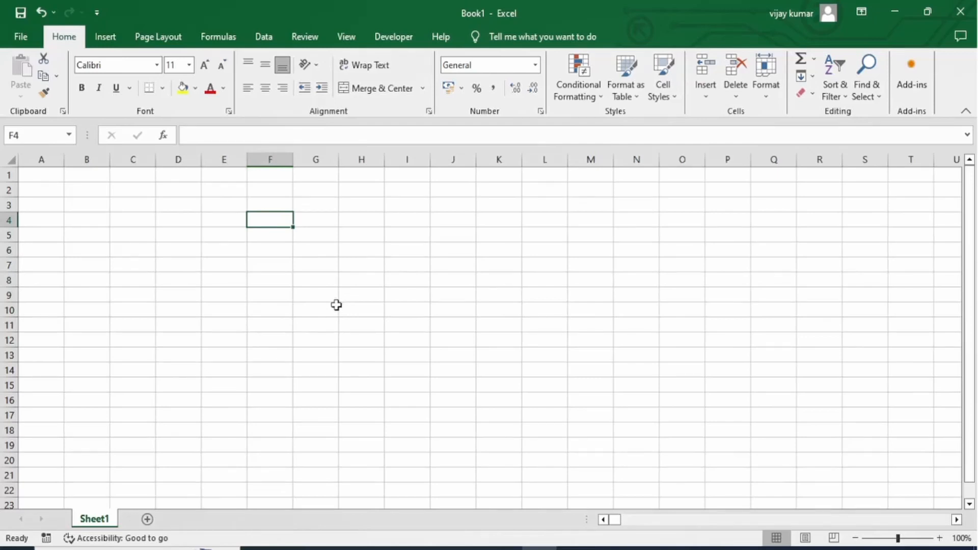
ctrl+click(312, 251)
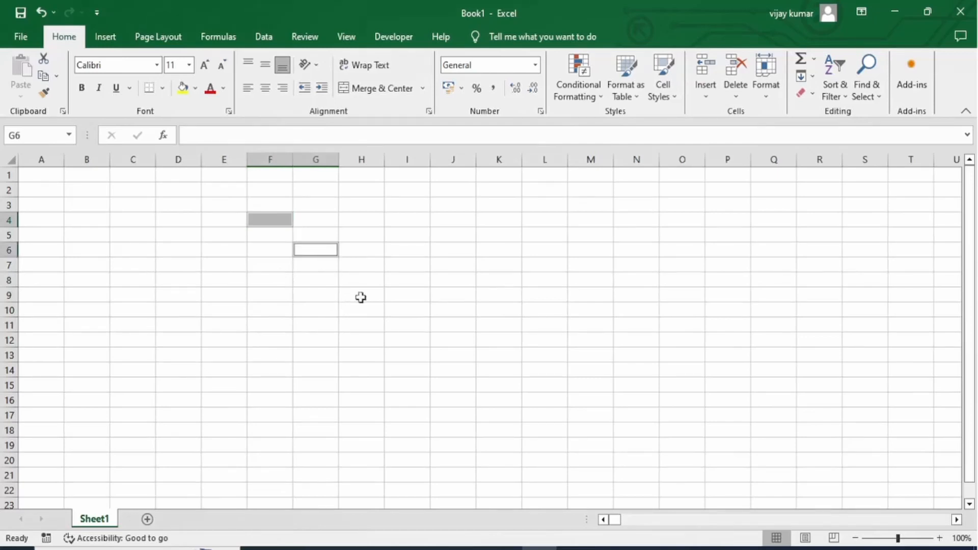
ctrl+click(359, 269)
ctrl+click(406, 284)
ctrl+click(304, 285)
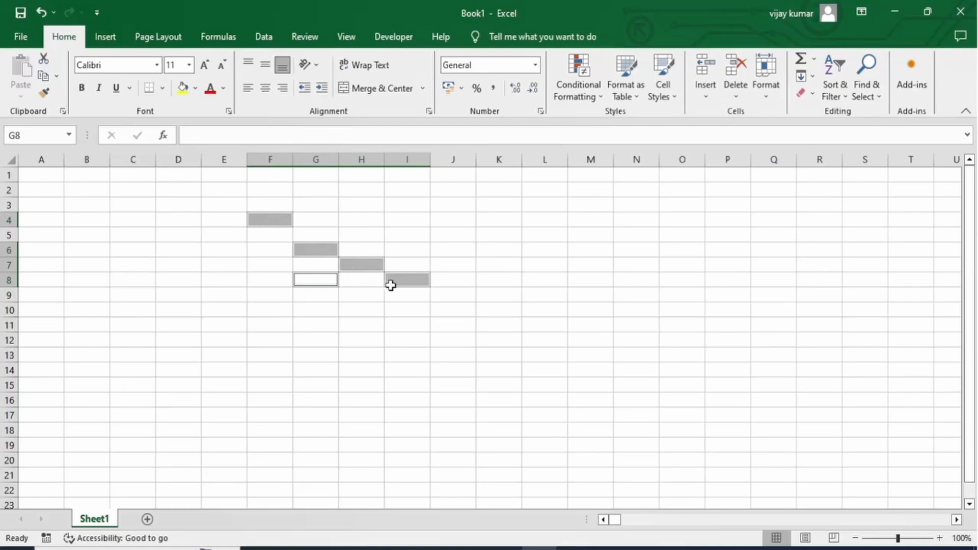
- Select every cell of the worksheet, then undo the most recent change
click(222, 262)
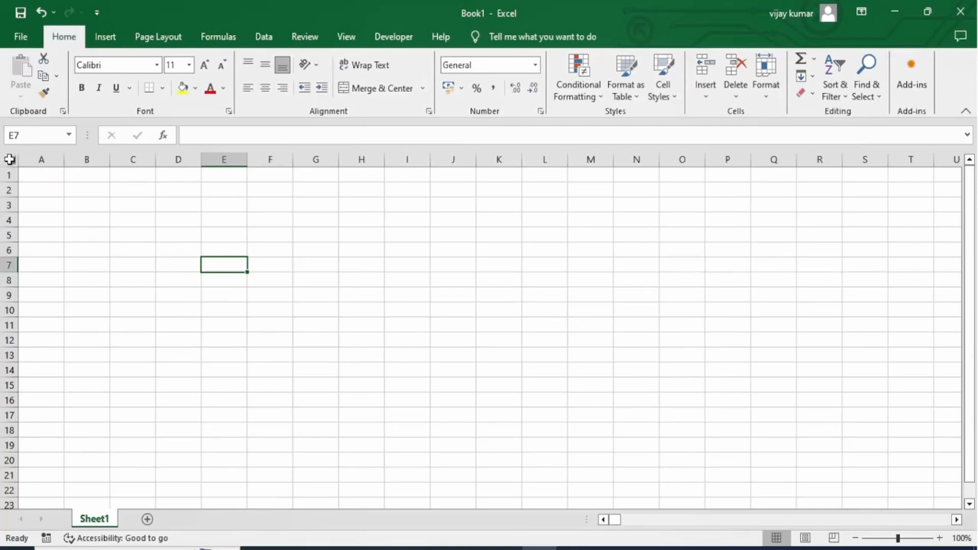
click(9, 159)
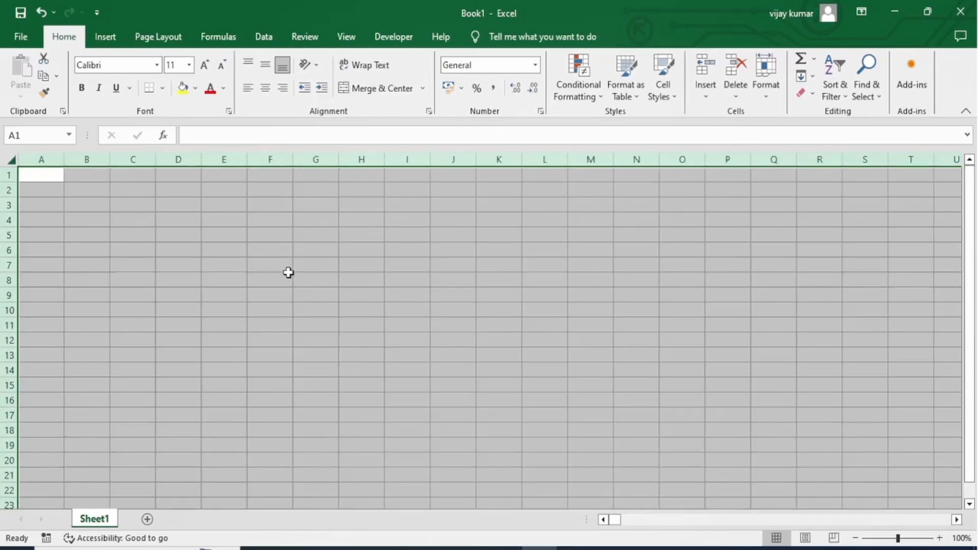
key(ctrl+z)
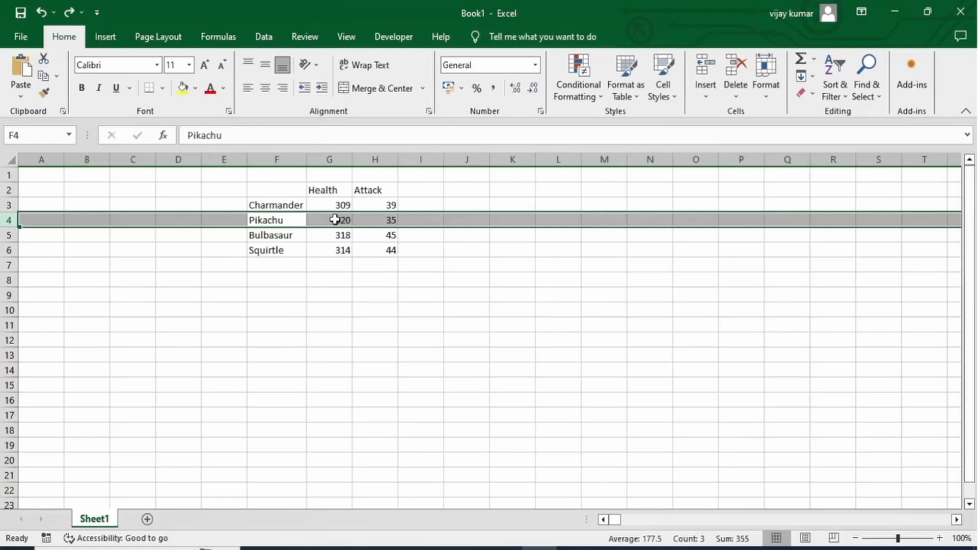
- Insert a blank row above the Pikachu row and undo it, then repeat the insertion with row 4 reselected and undo that too
key(ctrl+shift+plus)
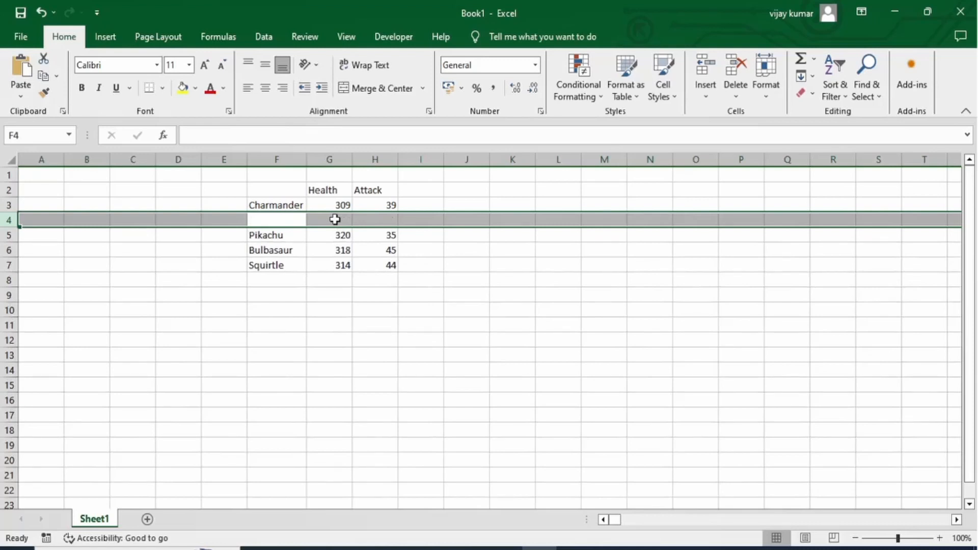
key(ctrl+z)
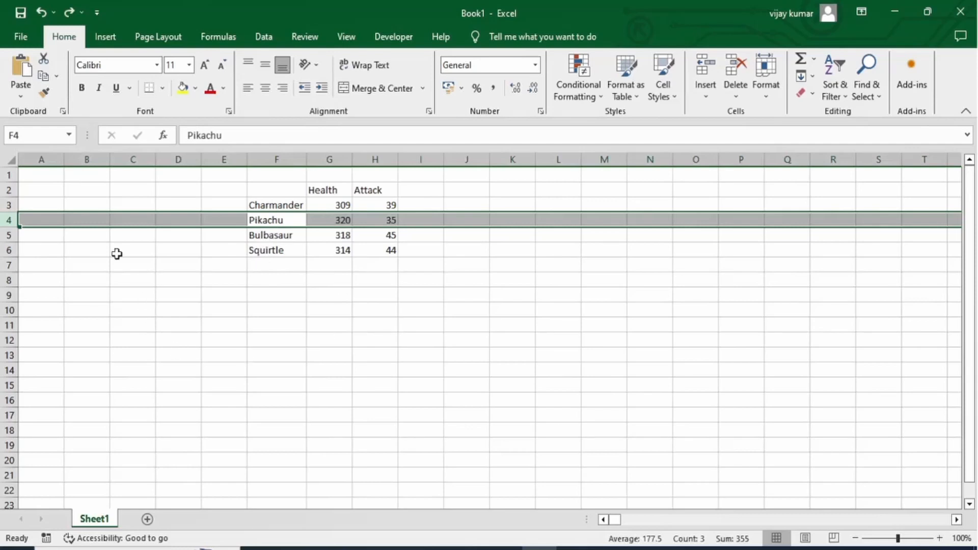
click(269, 252)
click(6, 220)
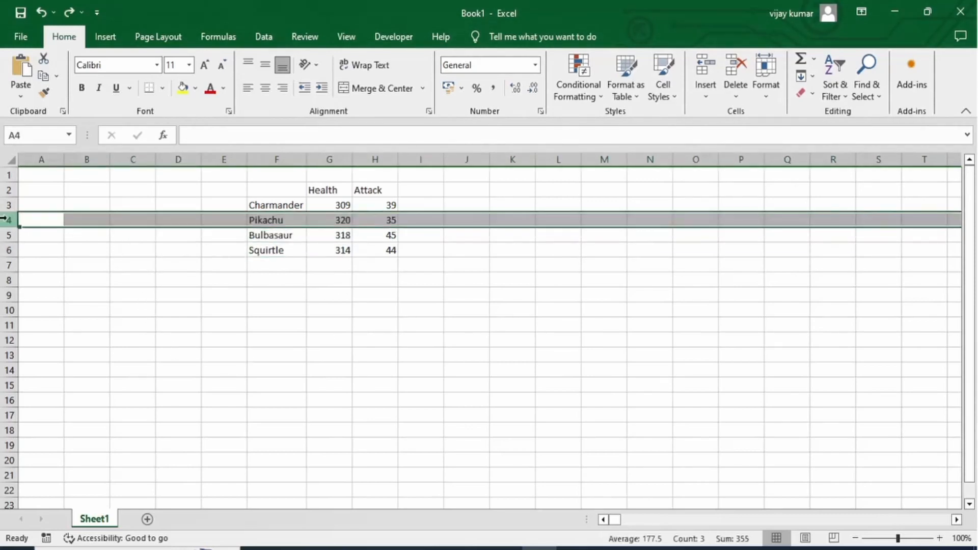
right_click(32, 223)
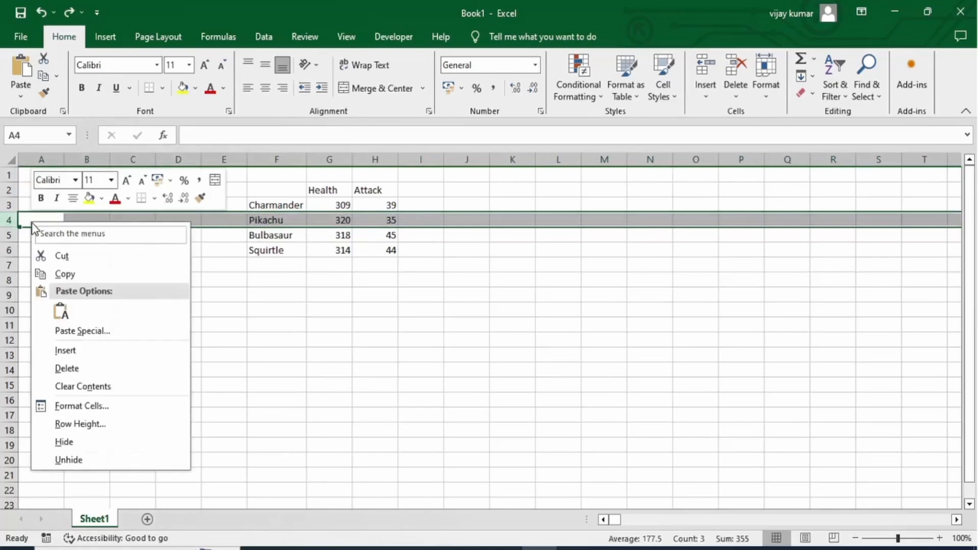
click(76, 354)
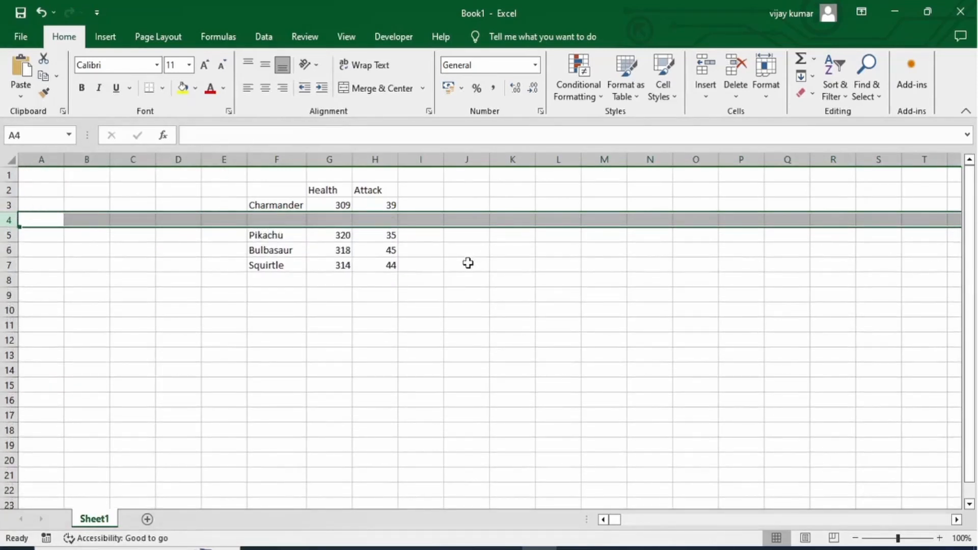
key(ctrl+z)
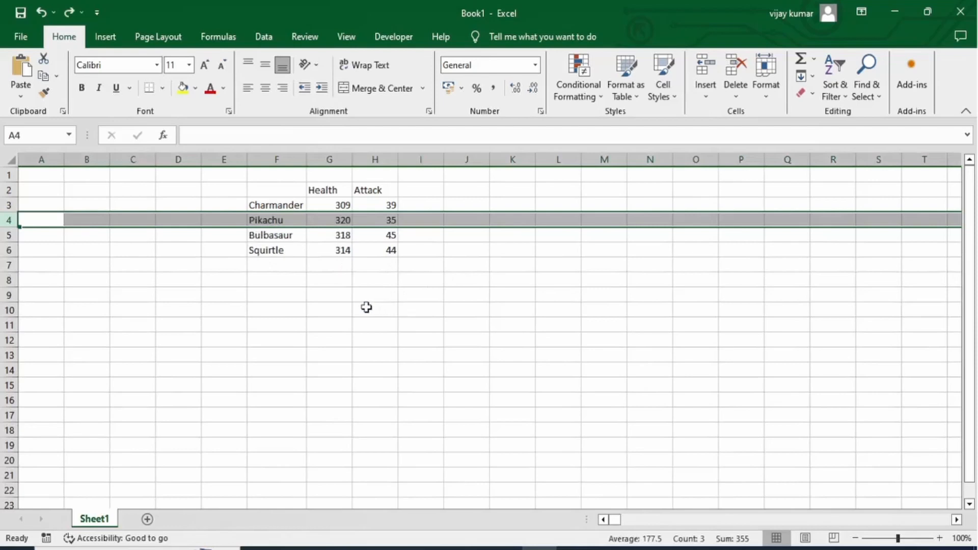
- Move the Charmander entry from cell F3 to cell O5, then undo the move
click(287, 234)
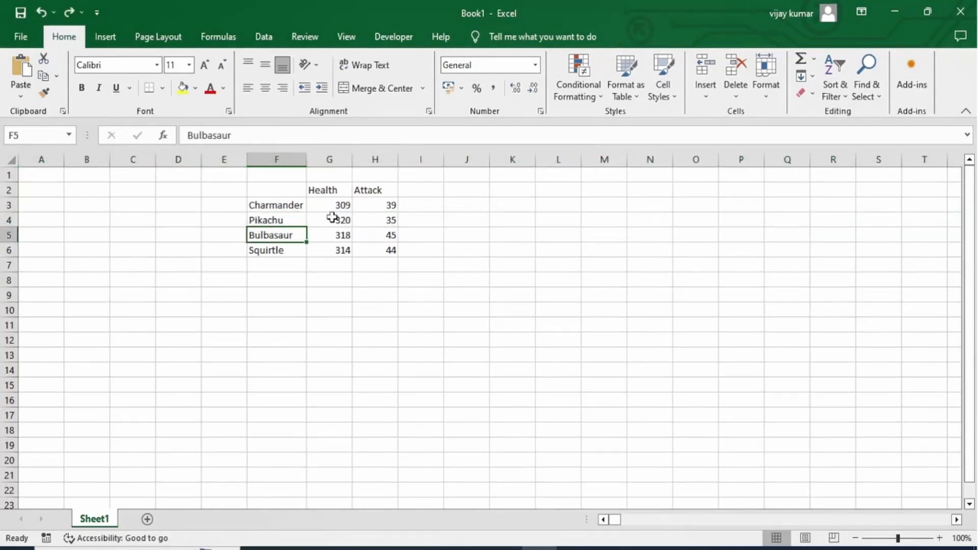
key(Up)
key(Up)
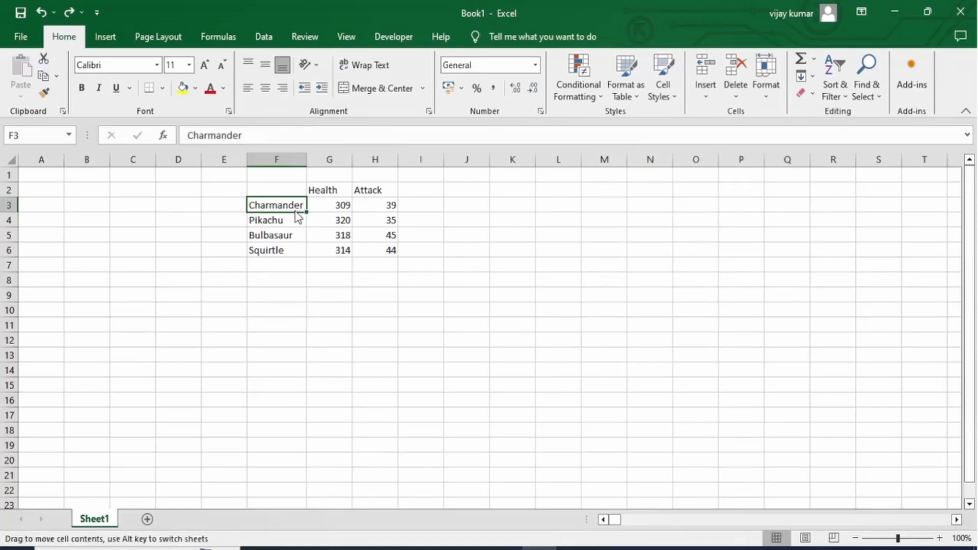
drag(298, 216, 709, 233)
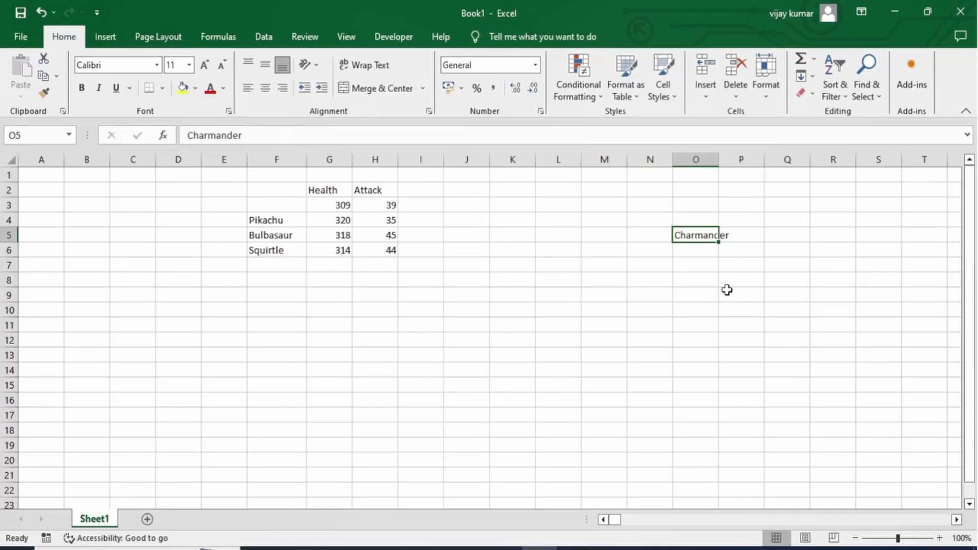
key(ctrl+z)
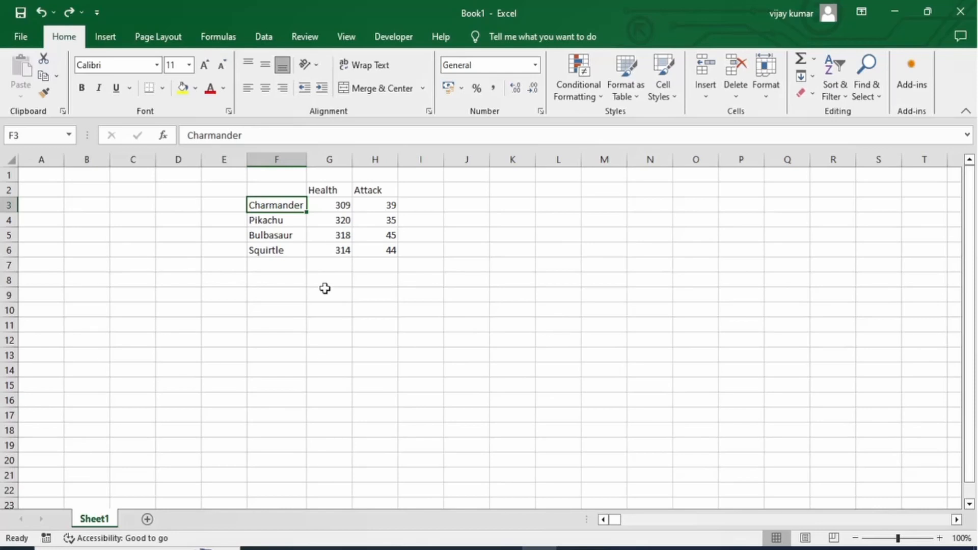
- Select the range E1:I8 around the table and move it to M1:Q8, then undo the move
click(234, 178)
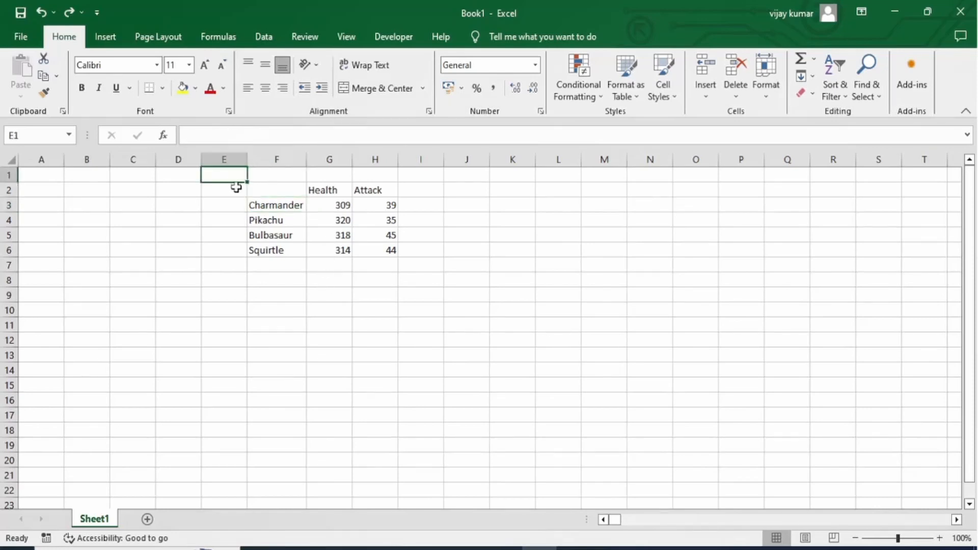
drag(236, 188, 432, 279)
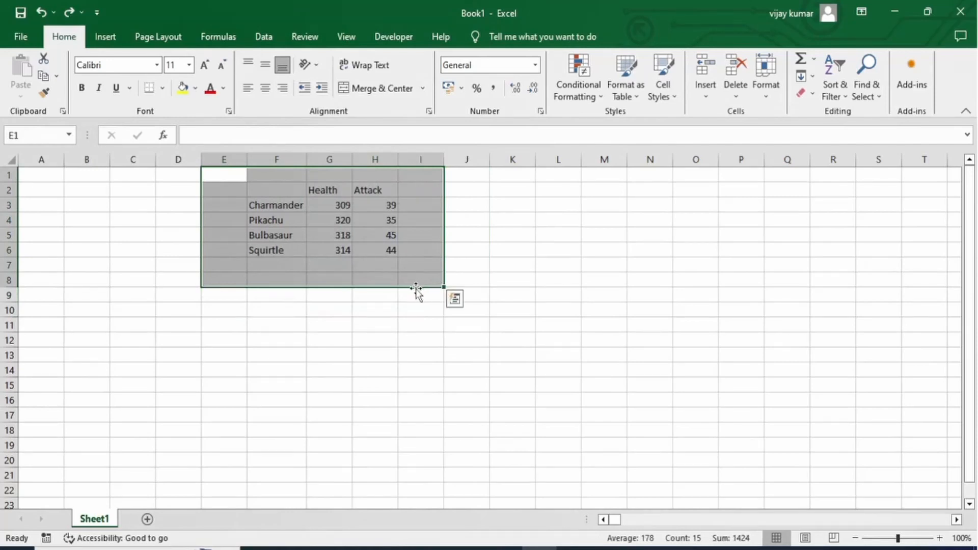
drag(413, 291, 790, 291)
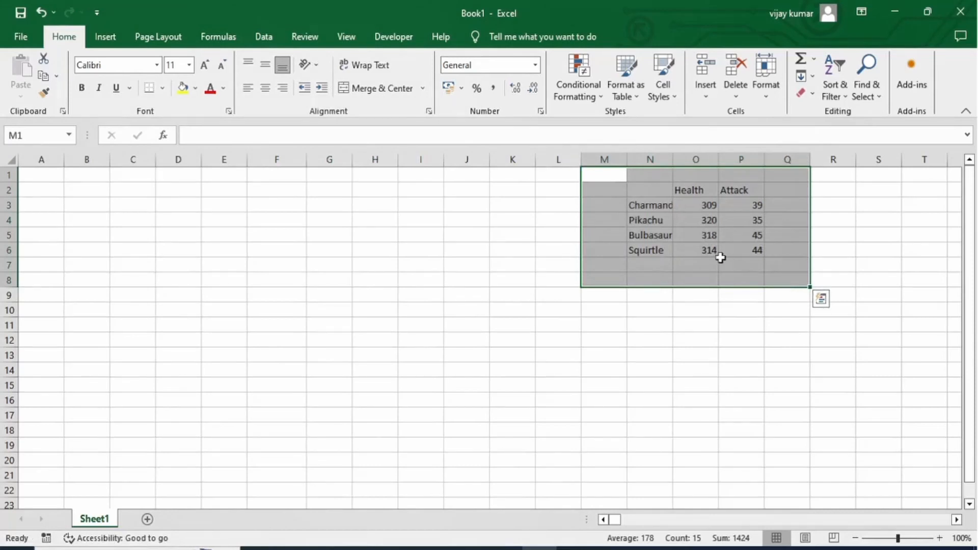
key(ctrl+z)
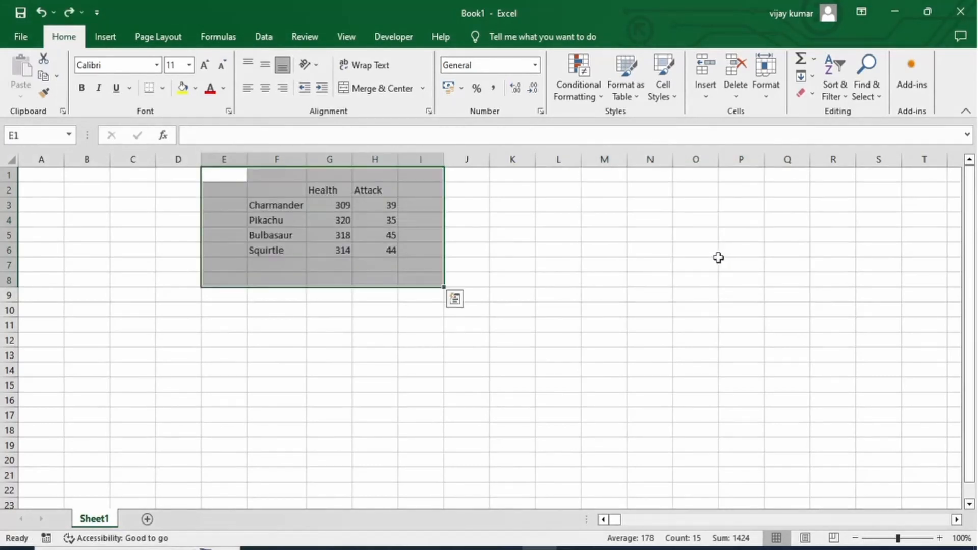